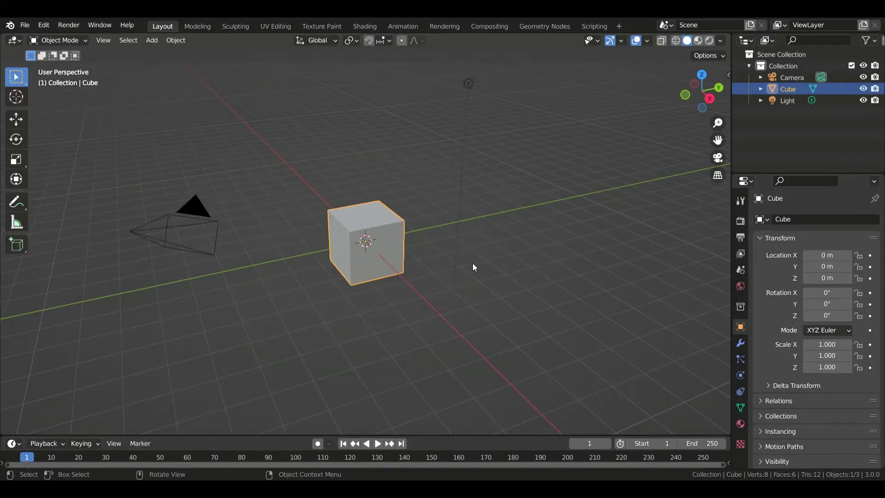
Delete all default objects from the scene and turn on the Screencast Keys display
key("a")
key("Delete")
key("shift+a")
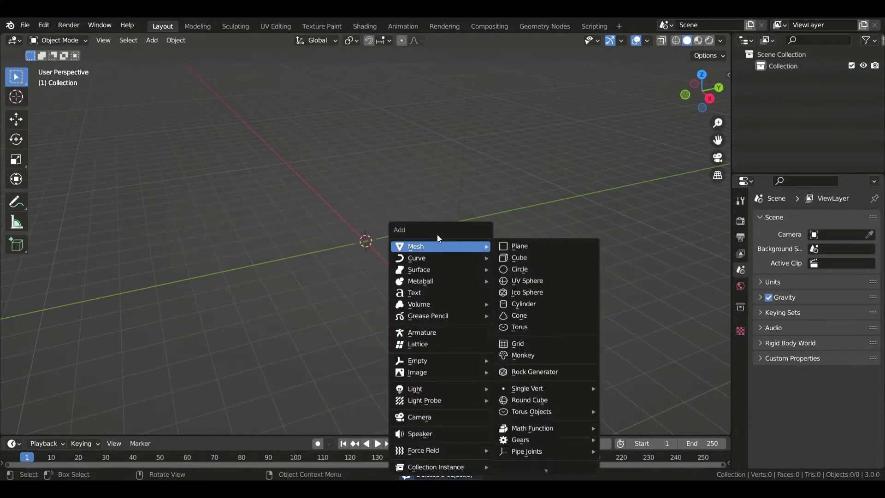
key("n")
left_click(725, 184)
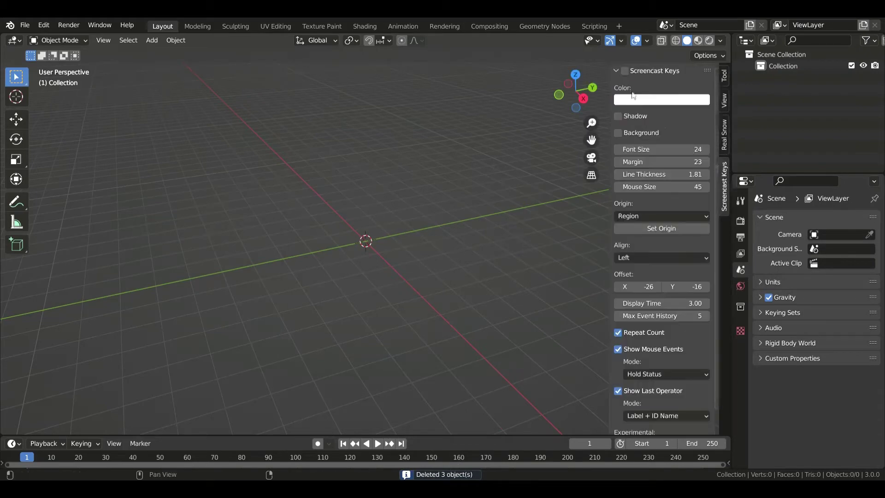
key("n")
Add a UV sphere at the world origin
key("shift+a")
mouse_move(365, 190)
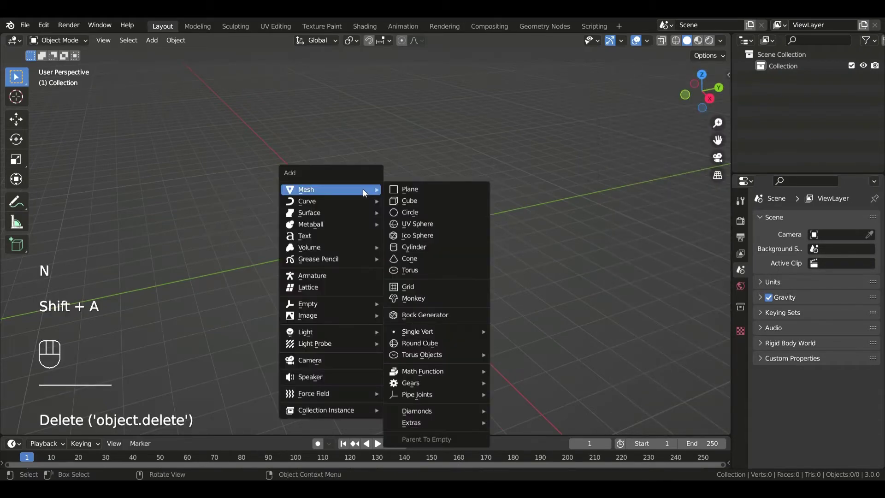
left_click(422, 225)
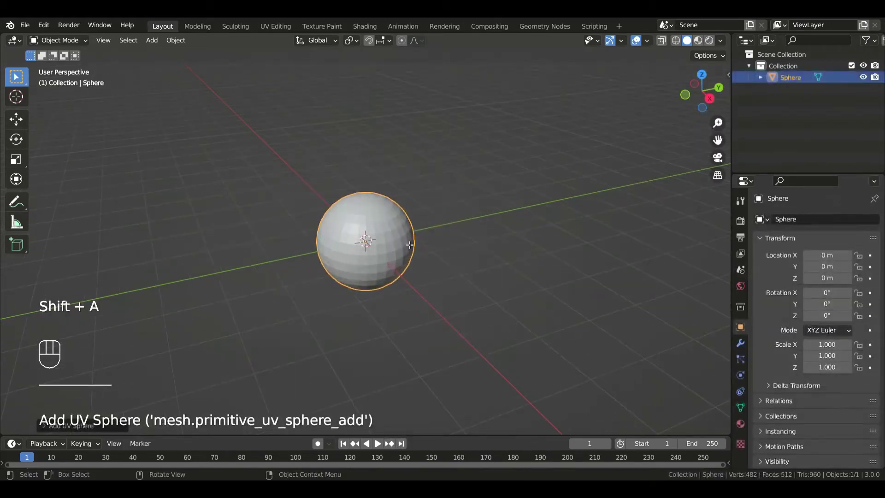
In Edit Mode, delete the faces of the sphere's lower half, using the front view with X-ray on
key("Tab")
left_click(685, 94)
key("2")
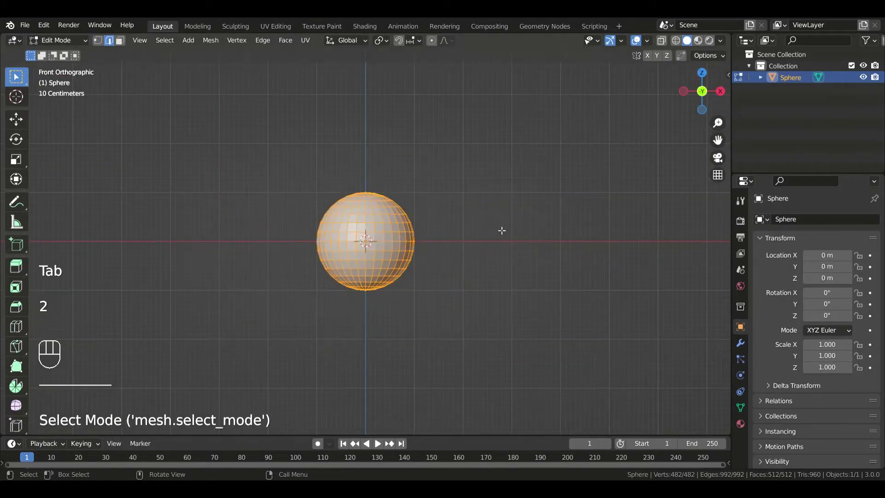
left_click(666, 41)
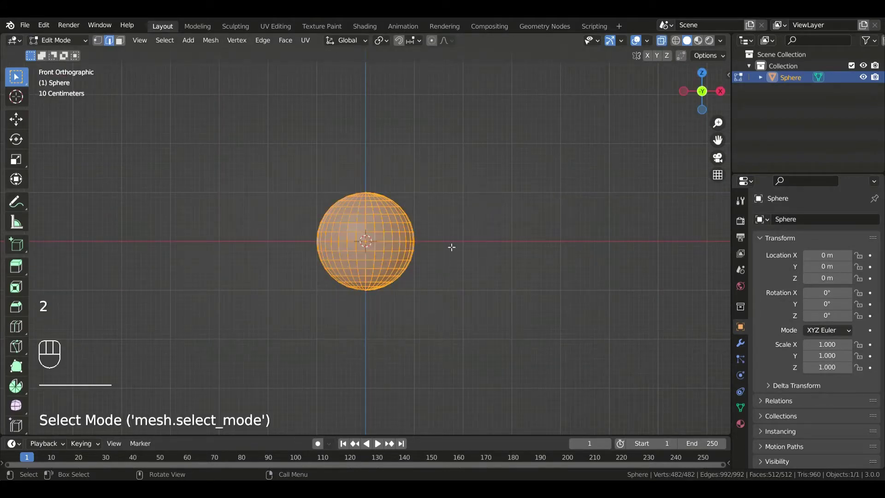
key("3")
left_click_drag(444, 241, 282, 321)
key("Delete")
left_click(405, 265)
Fill the half sphere's open bottom edge loop with a face, then return to Object Mode with X-ray off
key("2")
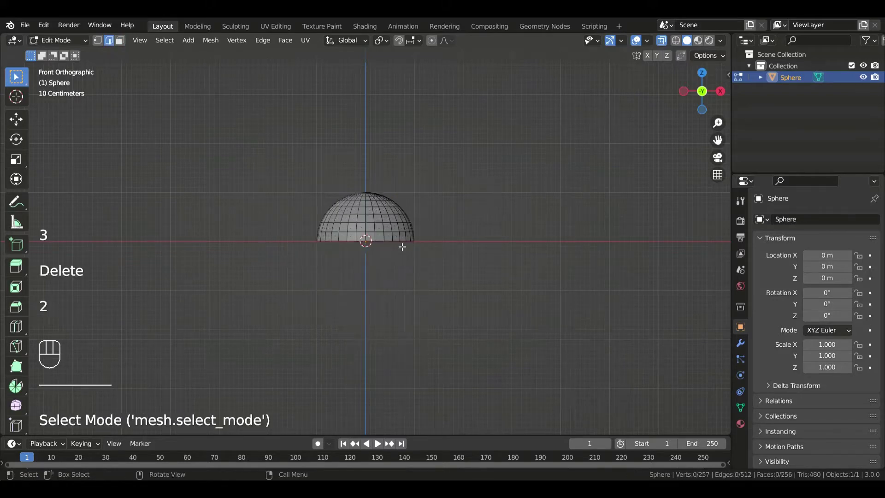
left_click(399, 245, "alt")
key("f")
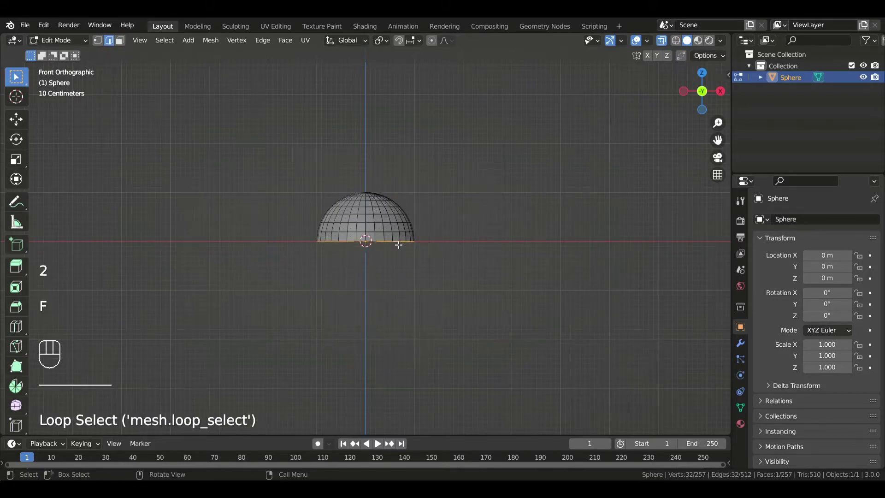
left_click(409, 280)
middle_click_drag(409, 281, 646, 42)
key("Tab")
left_click(662, 40)
middle_click_drag(475, 217, 576, 240)
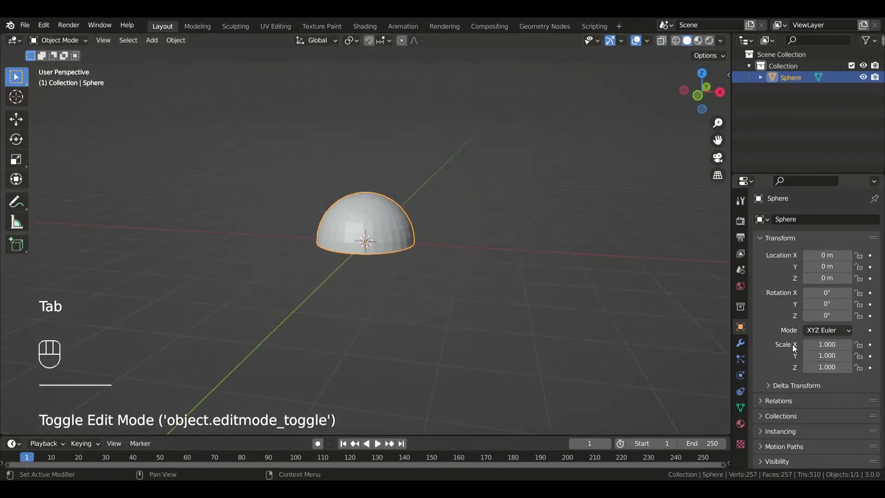
Add a Bevel modifier to the half sphere
left_click(740, 343)
left_click(802, 220)
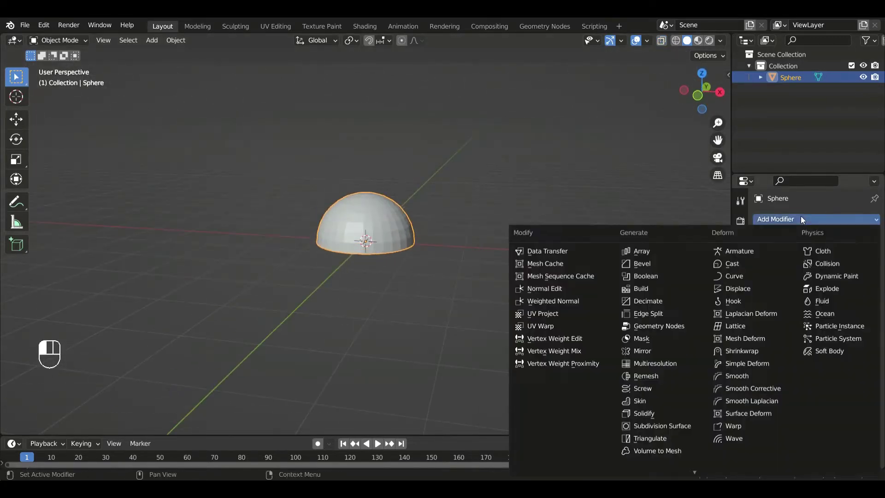
left_click(644, 263)
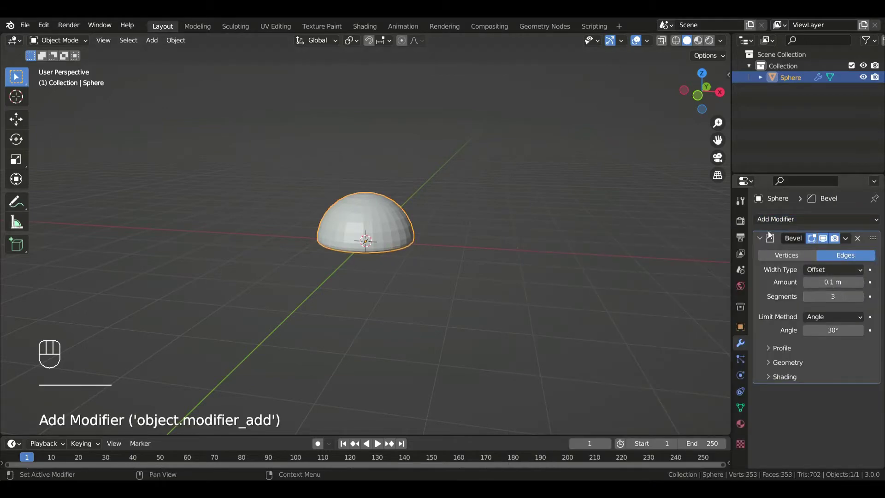
left_click(761, 240)
Add a Subdivision Surface modifier with viewport level 3 to the half sphere and shade it smooth
left_click(784, 219)
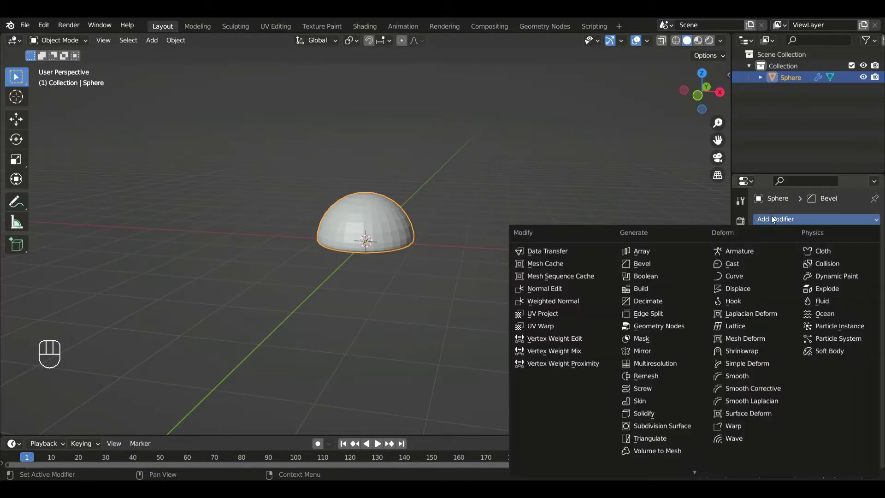
left_click(657, 426)
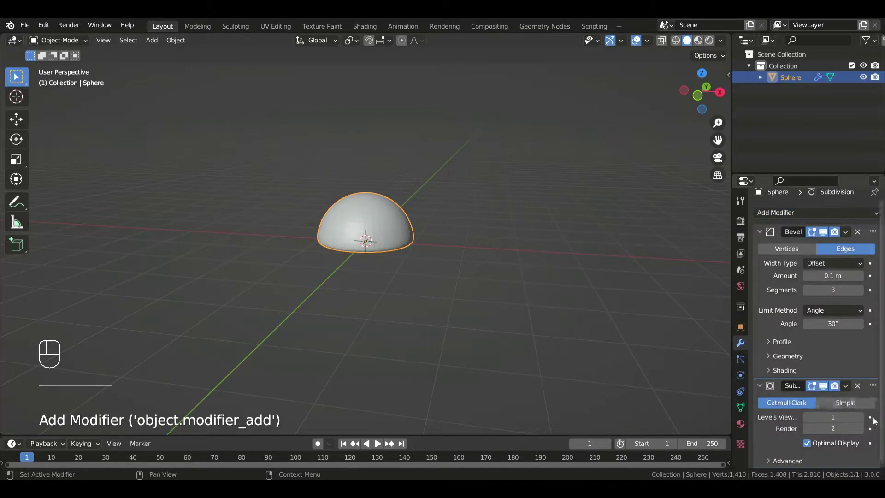
left_click(859, 418)
left_click(859, 418)
right_click(381, 213)
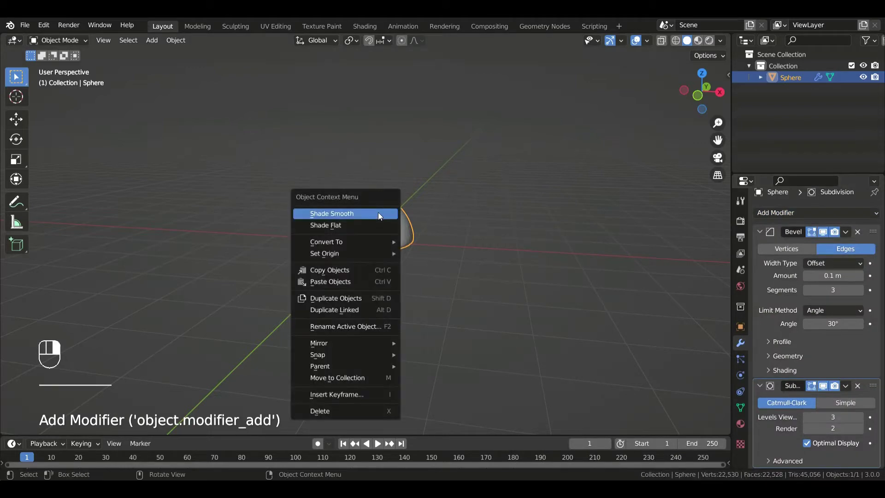
left_click(382, 214)
Add a second UV sphere and move it up along Z, high above the half sphere
middle_click_drag(385, 226, 422, 317, "shift")
key("shift+a")
left_click(444, 252)
scroll(444, 265, "down", 1)
key("g")
key("z")
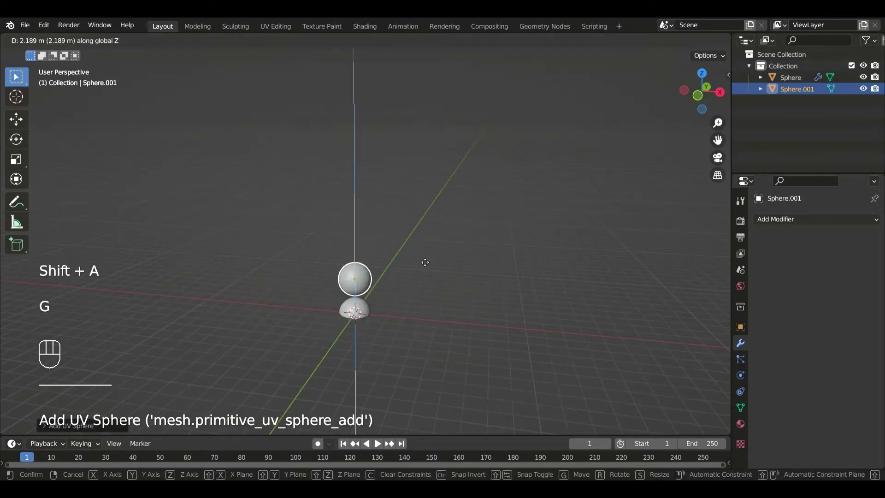
left_click(429, 86)
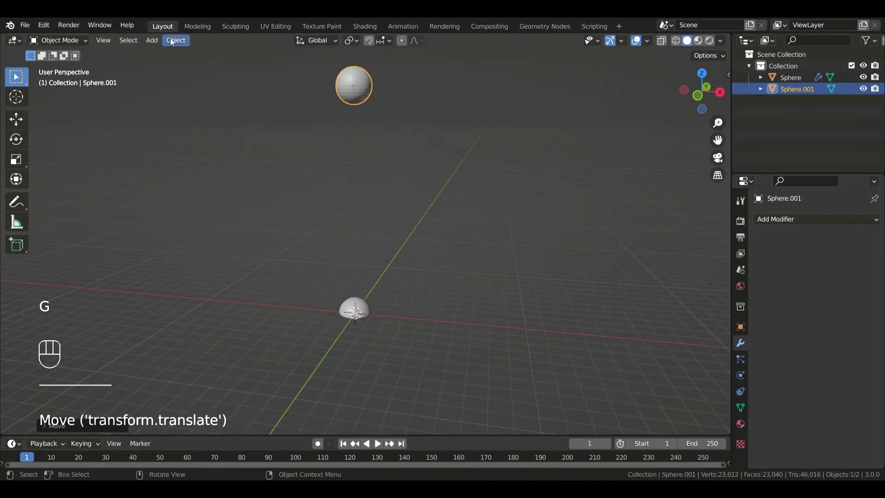
Apply the Quick Liquid effect to the upper sphere
left_click(175, 40)
mouse_move(217, 339)
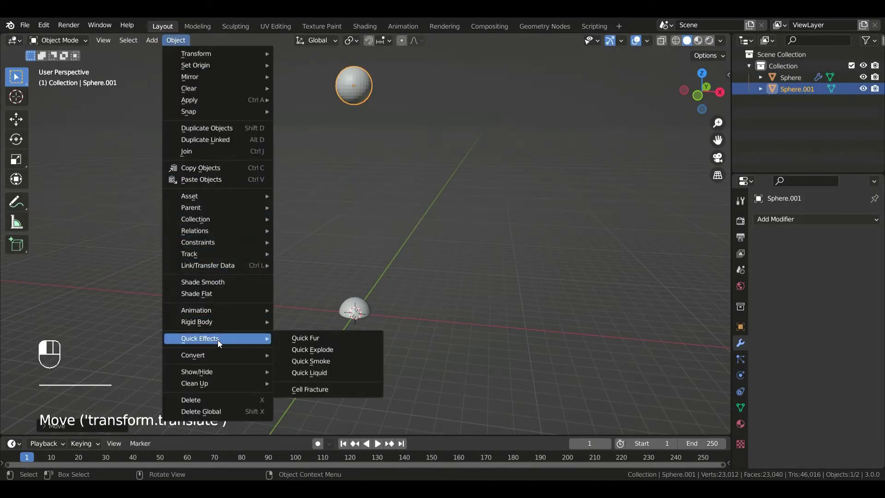
left_click(329, 374)
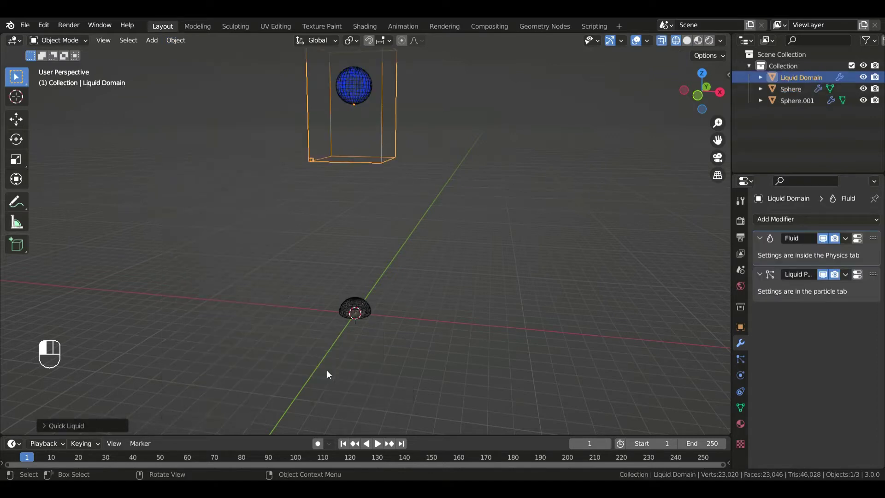
Set the upper sphere's fluid flow behavior to Inflow with 2 sampling substeps
left_click(363, 106)
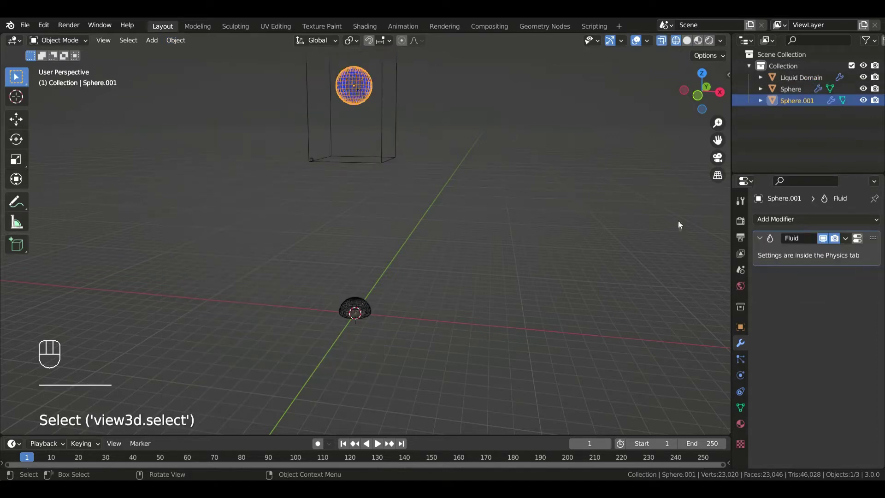
left_click(742, 361)
left_click(741, 375)
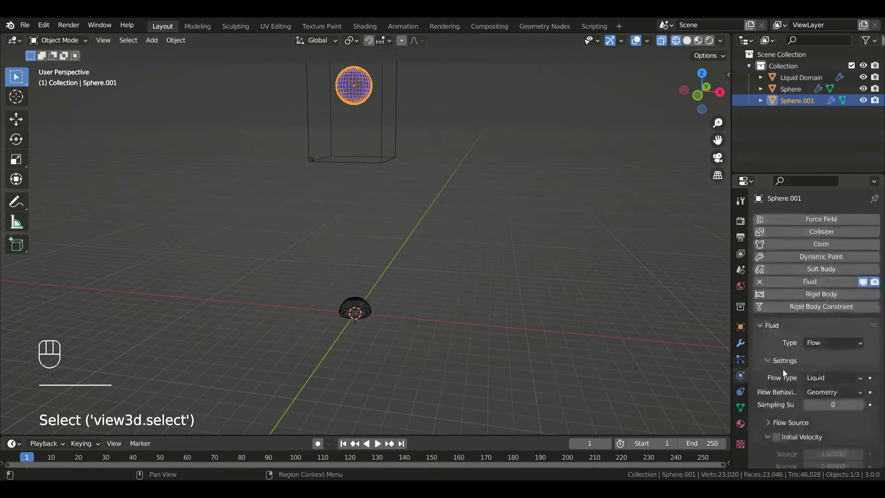
left_click(843, 392)
left_click(818, 407)
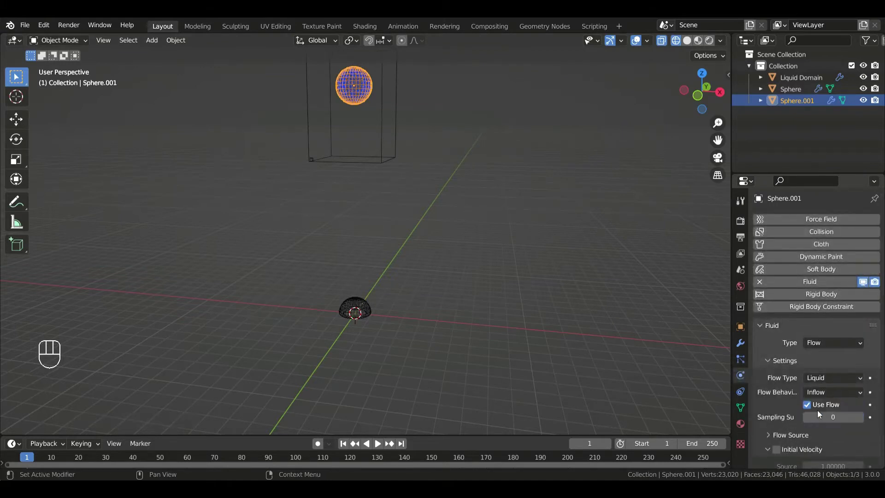
scroll(823, 412, "down", 3)
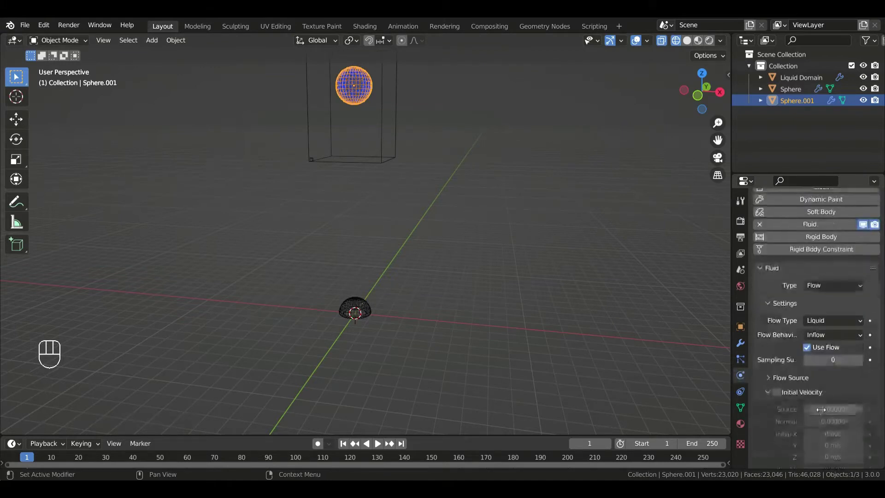
left_click(860, 360)
left_click(860, 360)
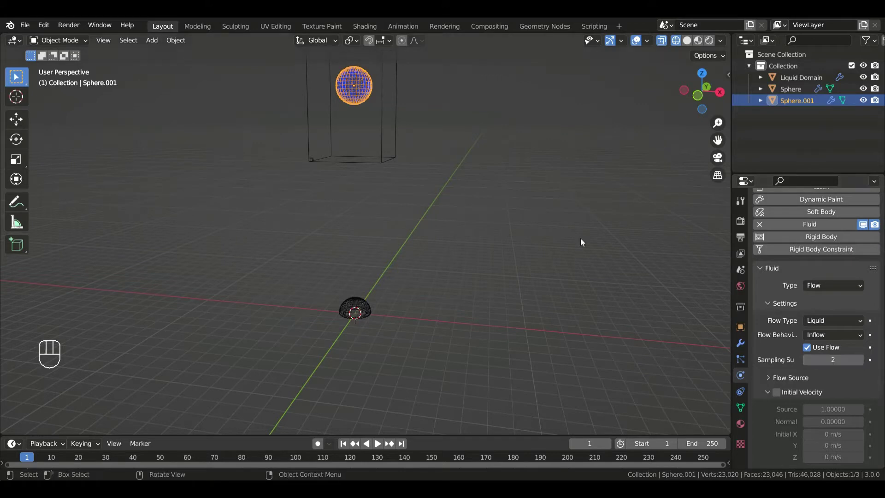
Set the liquid domain's resolution divisions to 60
left_click(387, 162)
scroll(844, 258, "down", 5)
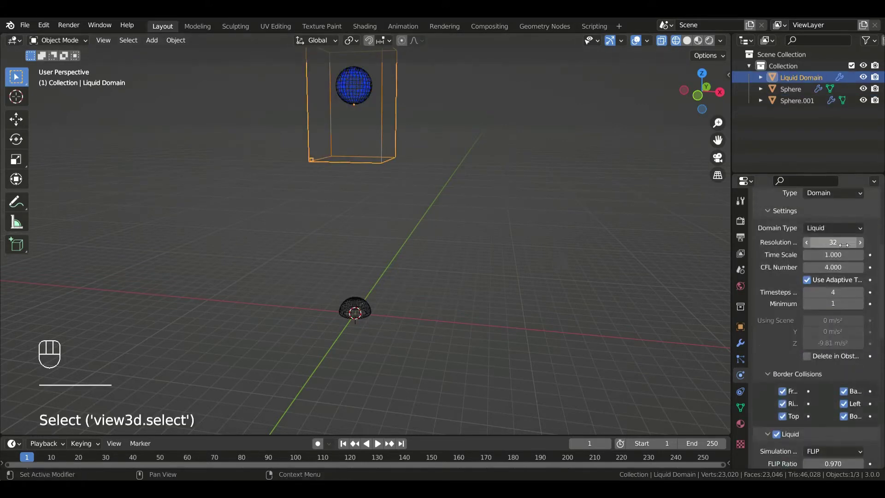
double_click(847, 245)
type("60")
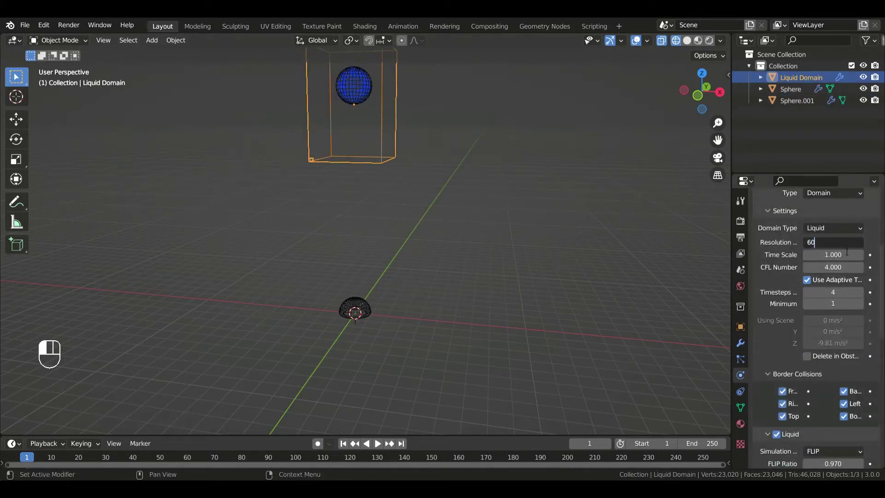
key("Return")
Enable Mesh and Diffusion in the liquid domain's fluid settings
scroll(838, 276, "down", 8)
scroll(838, 297, "down", 10)
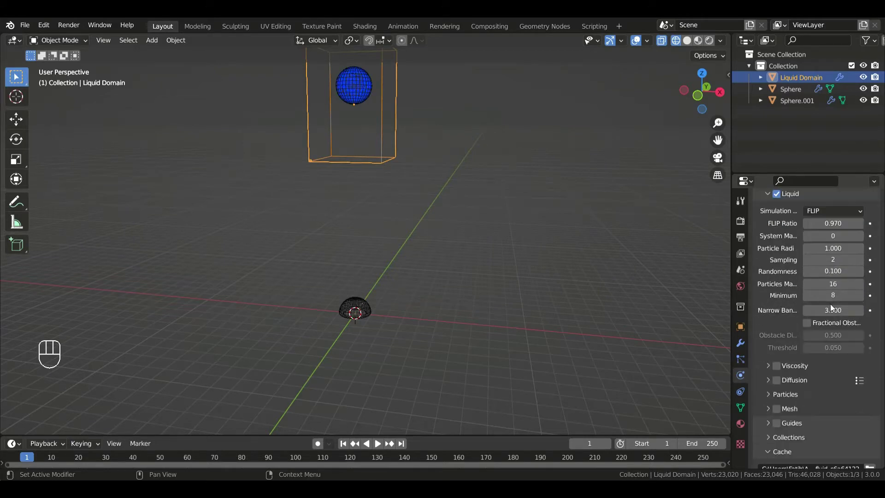
left_click(777, 298)
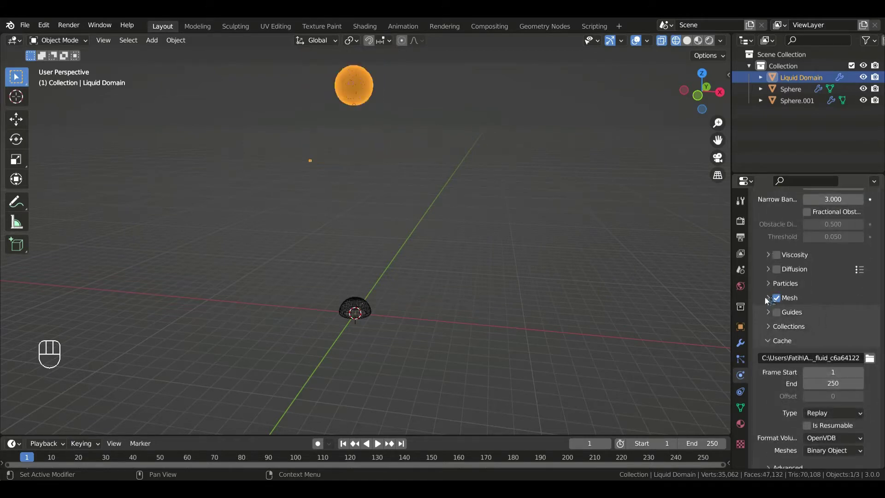
left_click(768, 270)
left_click(778, 269)
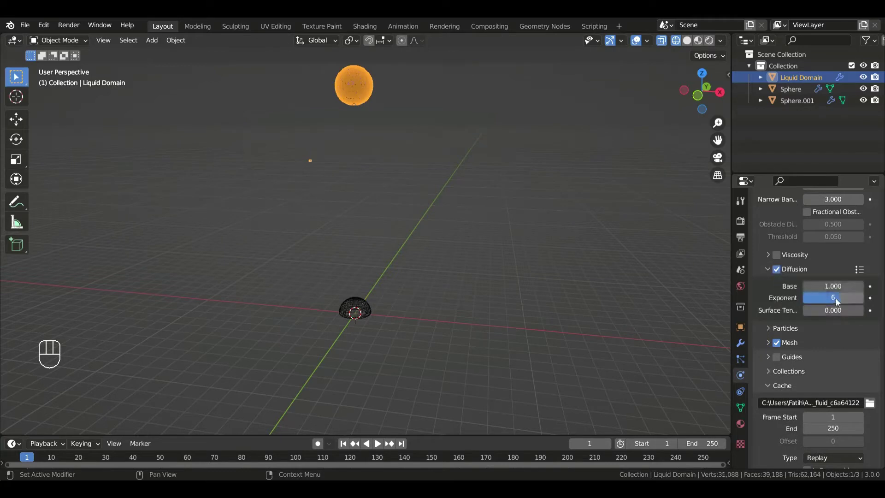
left_click(772, 346)
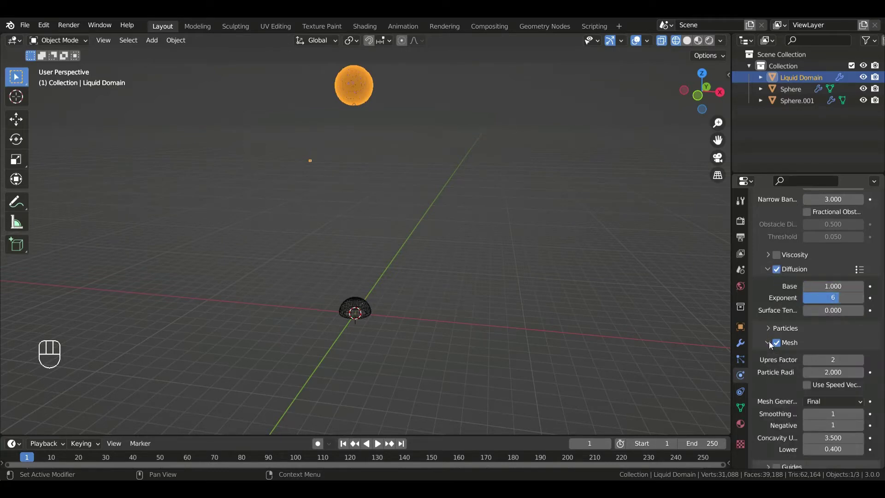
left_click(772, 346)
scroll(784, 369, "down", 4)
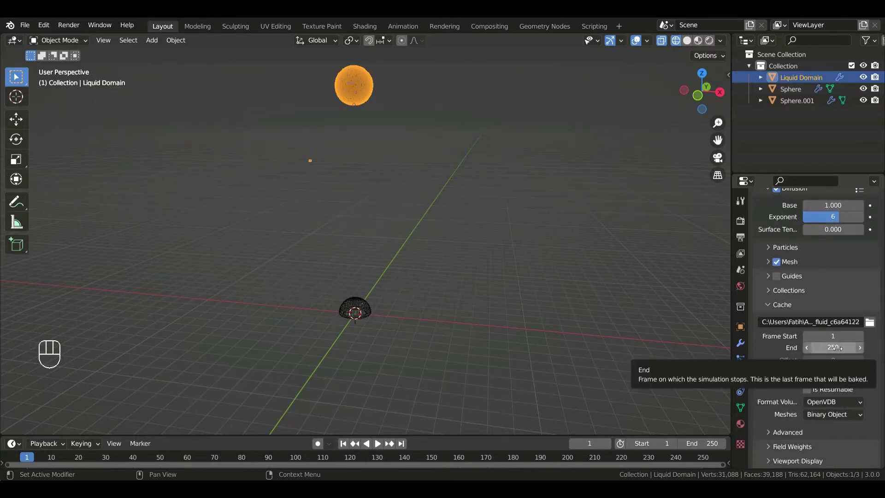
Enlarge the timeline and preview the opening frames of the liquid simulation with the upper sphere selected
middle_click_drag(423, 171, 421, 213, "shift")
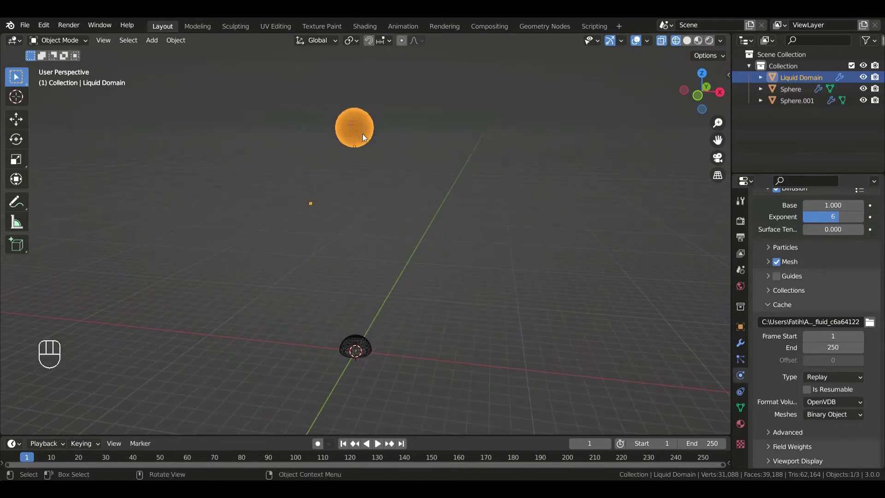
left_click(406, 192)
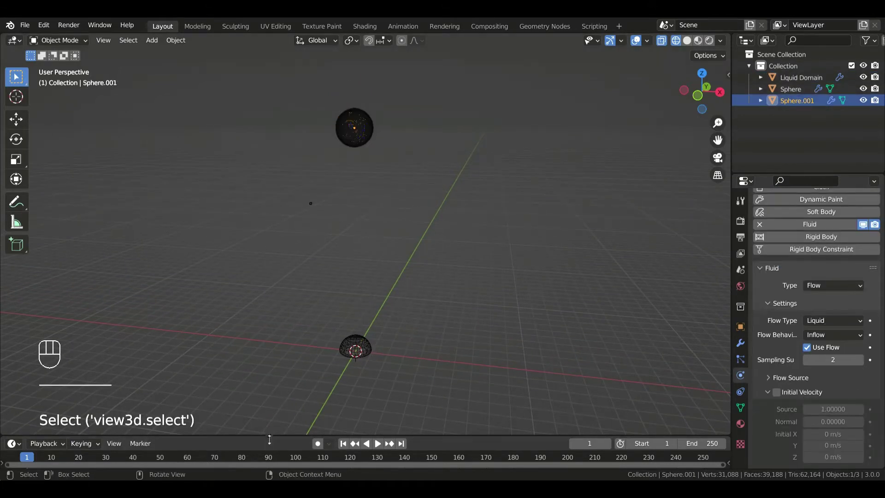
left_click_drag(269, 436, 269, 413)
key("space")
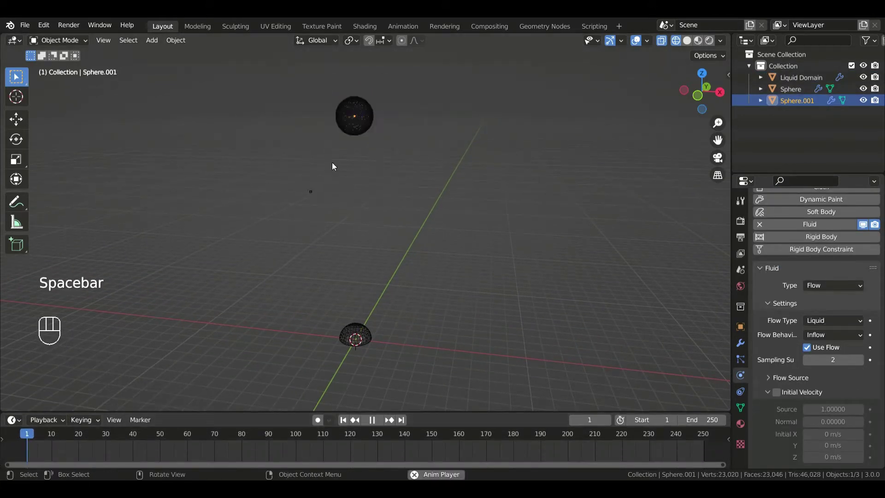
key("space")
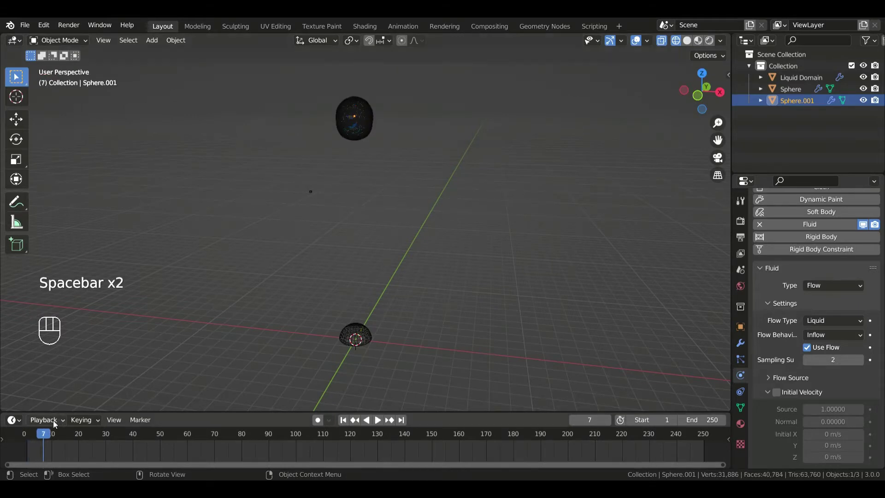
key("space")
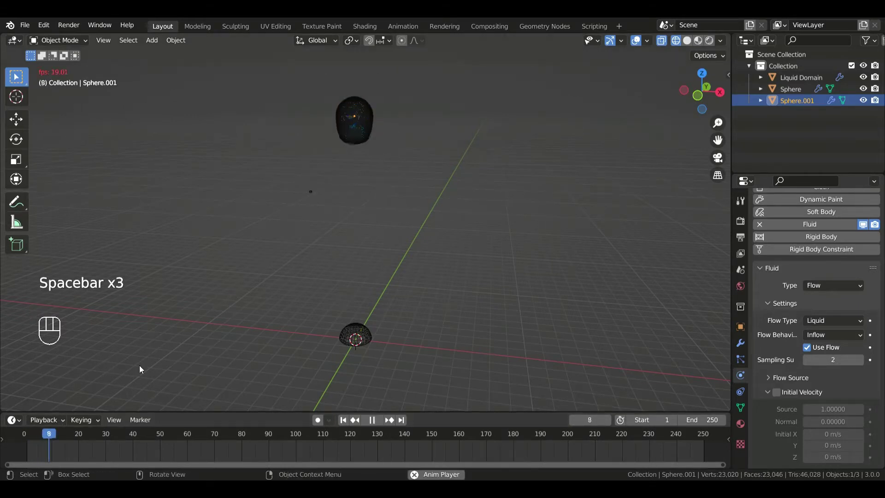
key("space")
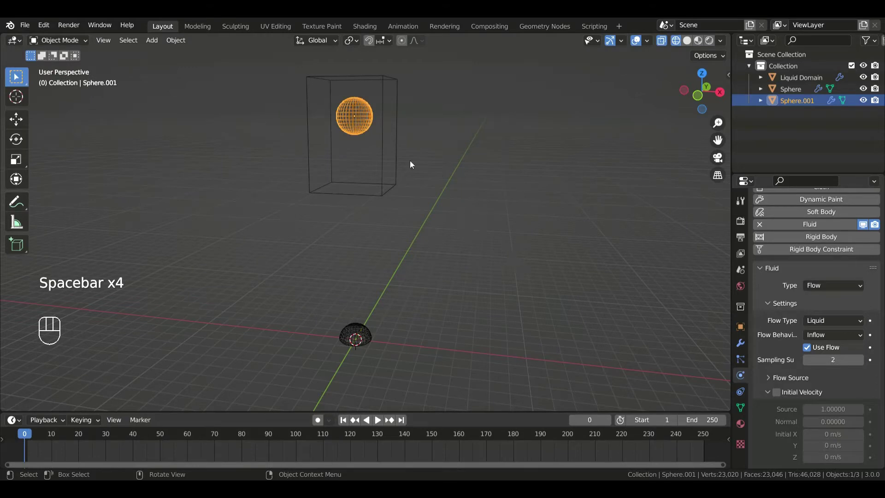
Set the upper sphere's sampling substeps to 0, replay the simulation and return to frame 0
left_click(807, 360)
left_click(807, 360)
key("space")
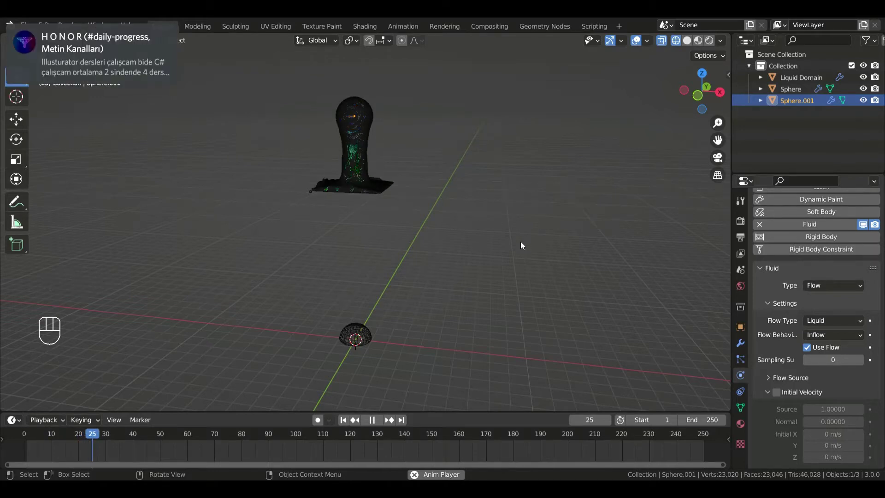
key("space")
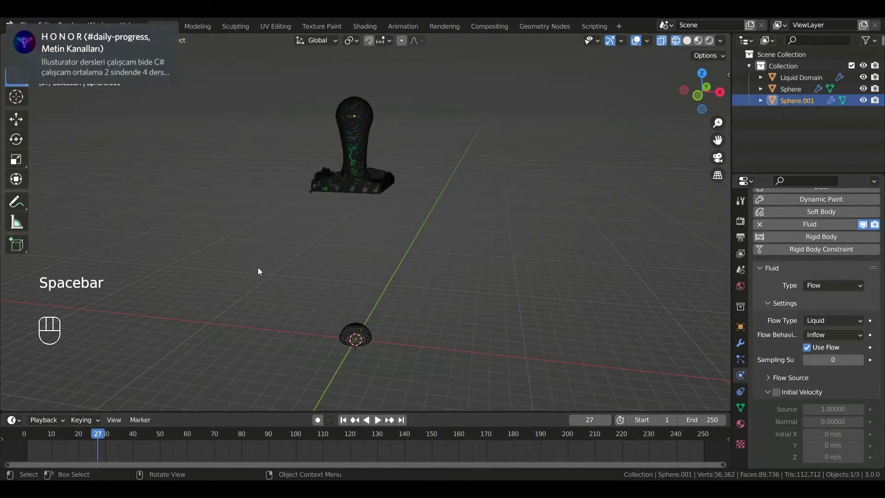
left_click(24, 436)
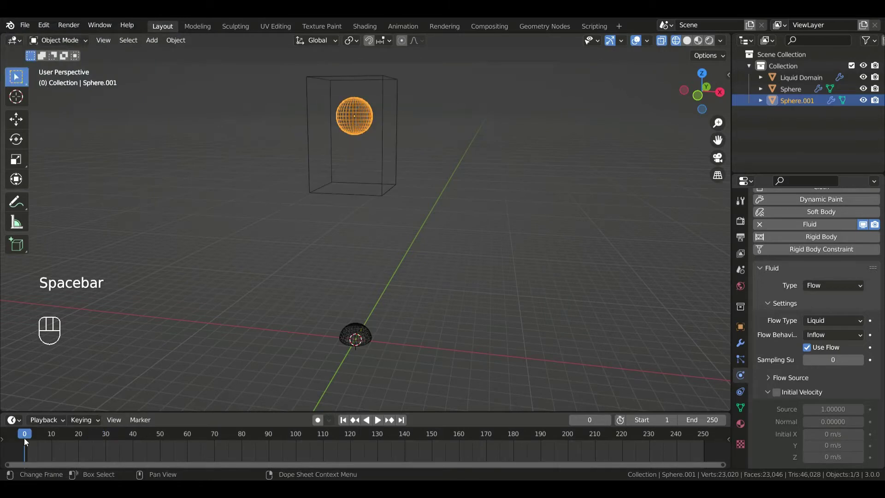
Turn off Mesh in the liquid domain's fluid settings and preview the simulation as particles only
left_click(395, 152)
scroll(859, 354, "down", 10)
scroll(860, 354, "down", 6)
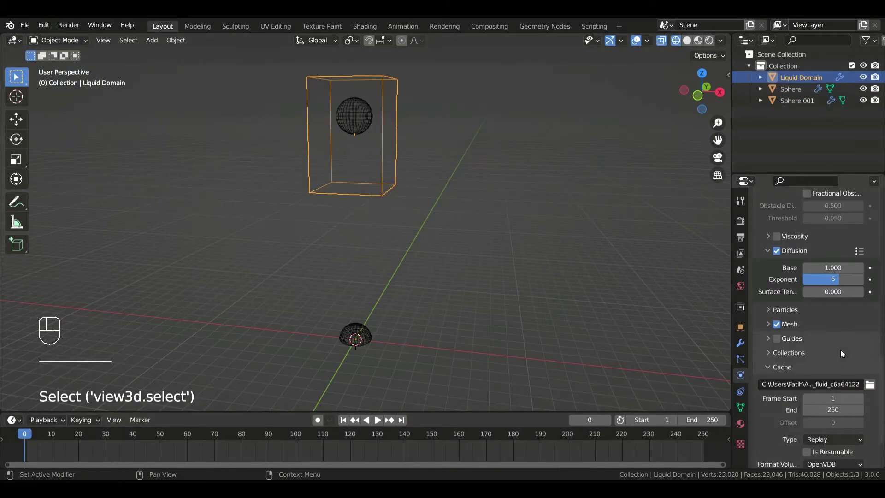
left_click(768, 325)
left_click(767, 326)
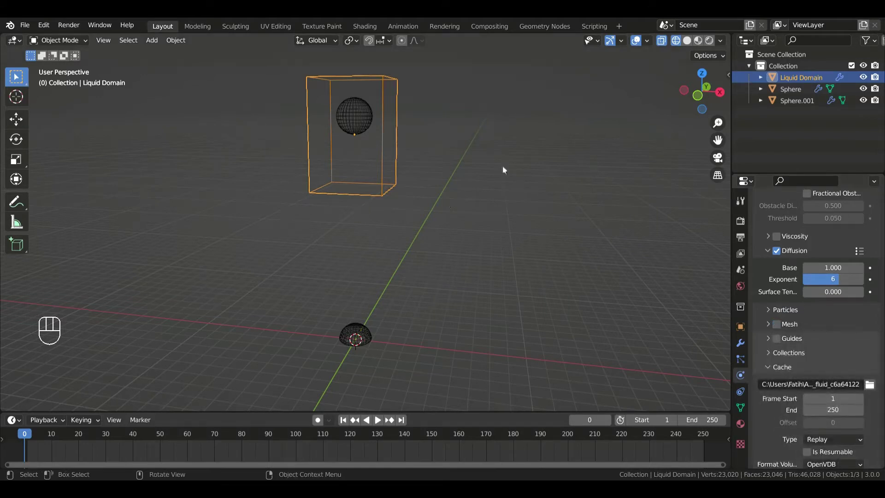
key("space")
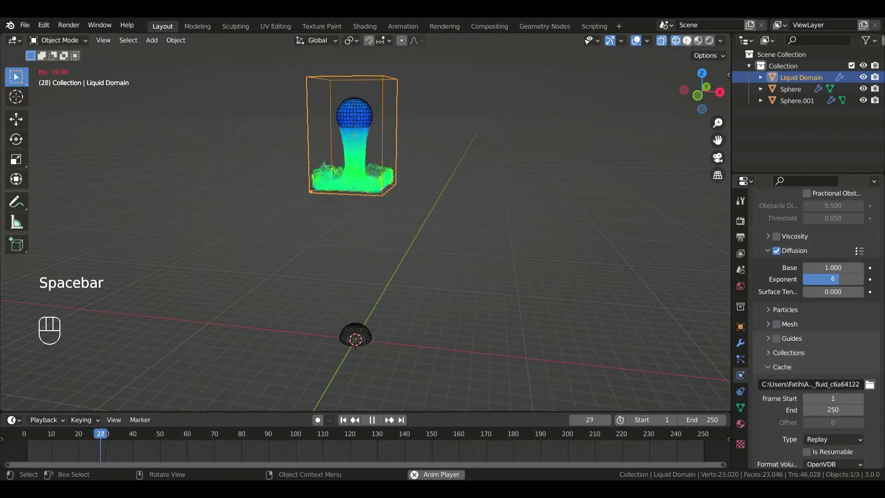
key("space")
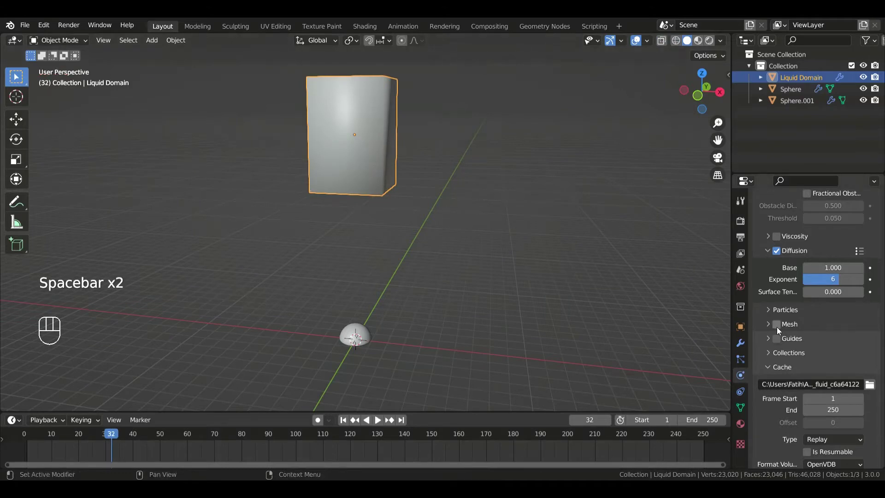
Re-enable Mesh for the liquid domain, play the fluid mesh in solid shading and return to frame 0
left_click(22, 437)
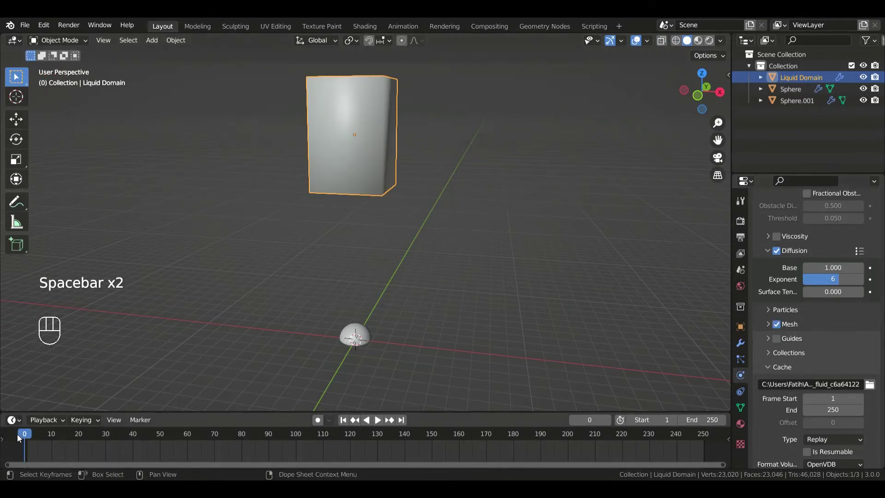
key("space")
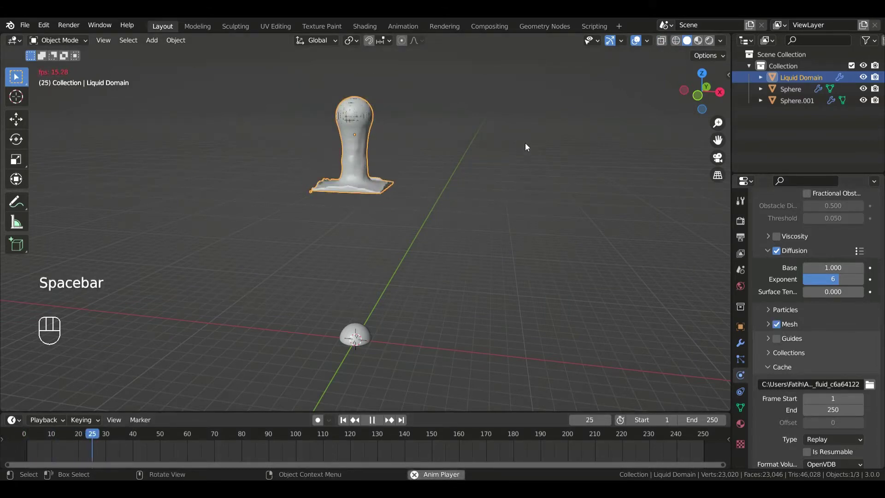
key("space")
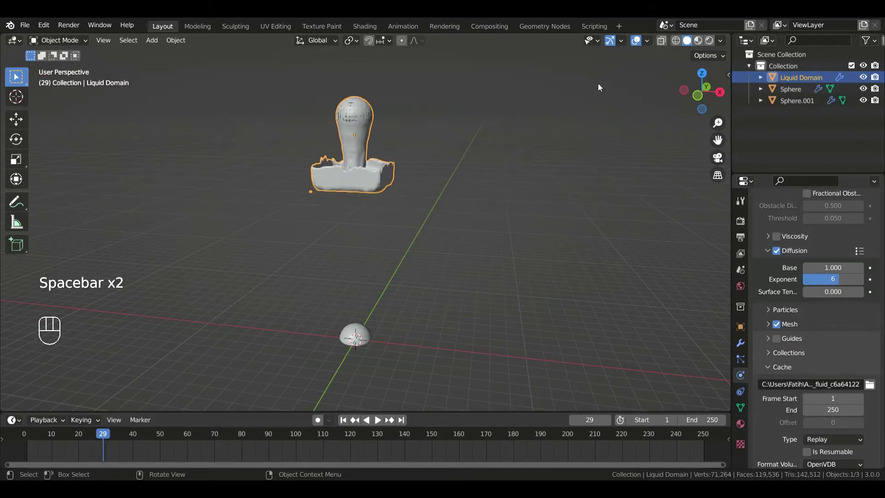
left_click(25, 436)
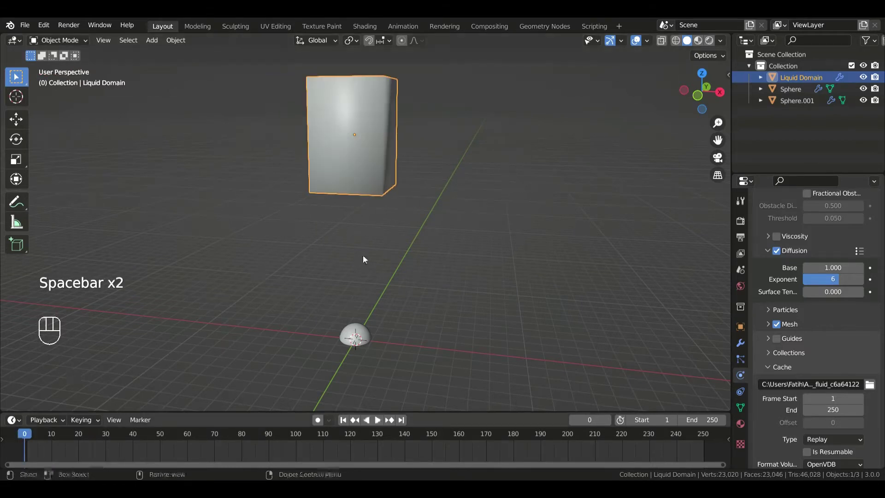
Display the scene in X-ray wireframe, scale up the liquid domain in front view and lower it along Z
left_click(662, 40)
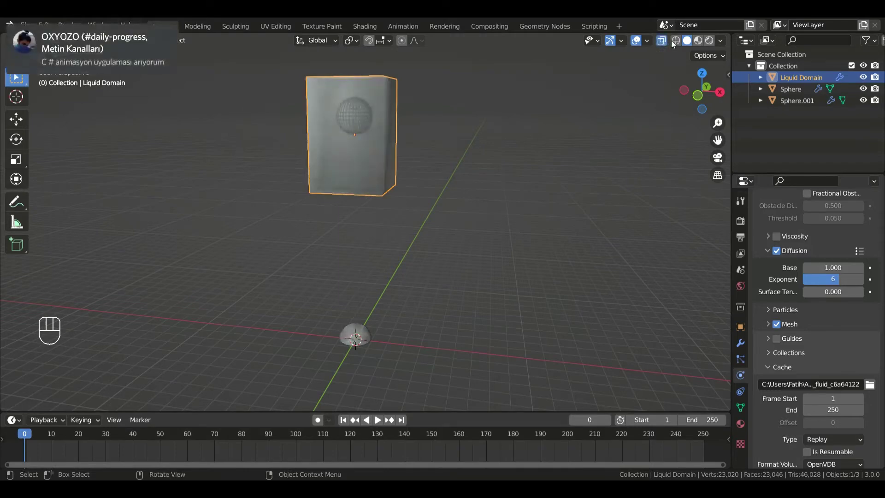
middle_click_drag(478, 164, 648, 93)
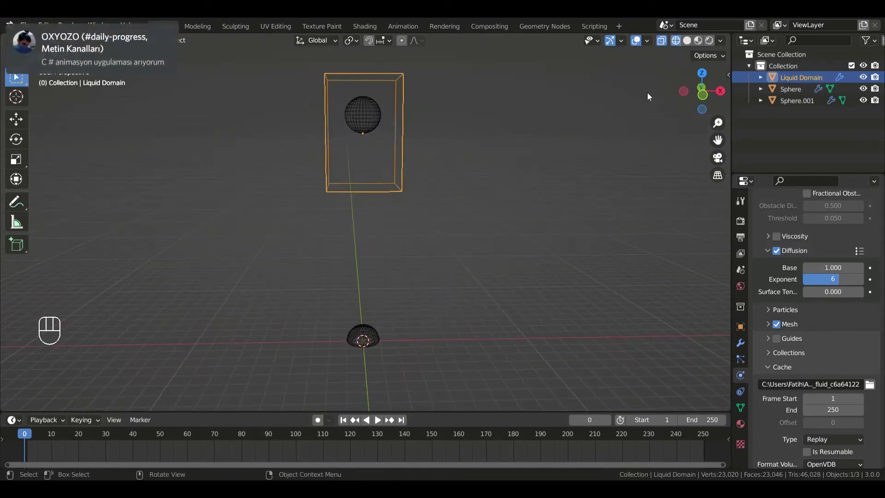
left_click(702, 95)
key("s")
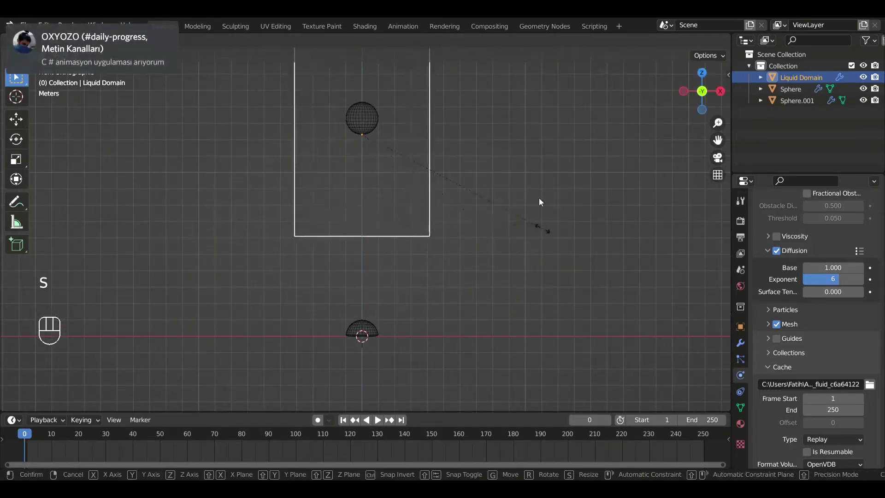
left_click(526, 225)
key("g")
key("z")
left_click(498, 200)
Enlarge the liquid domain further so it encloses both the upper sphere and half sphere, and adjust its height along Z
key("s")
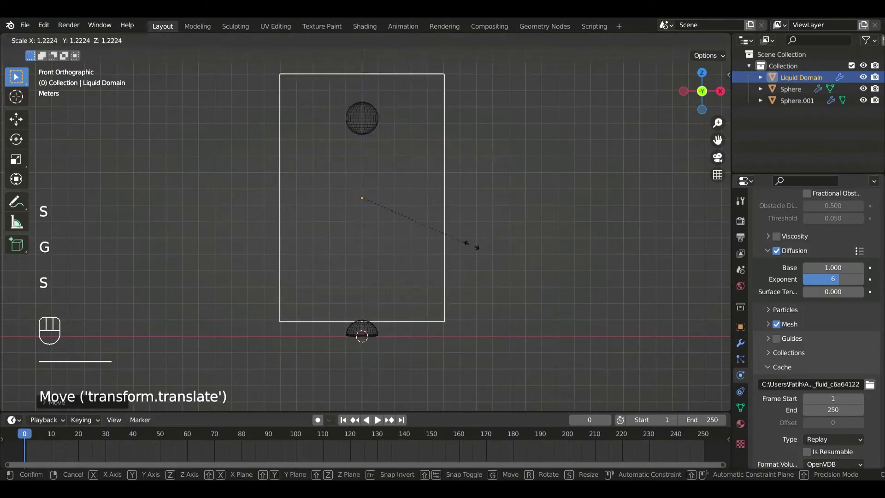
left_click(489, 182)
key("g")
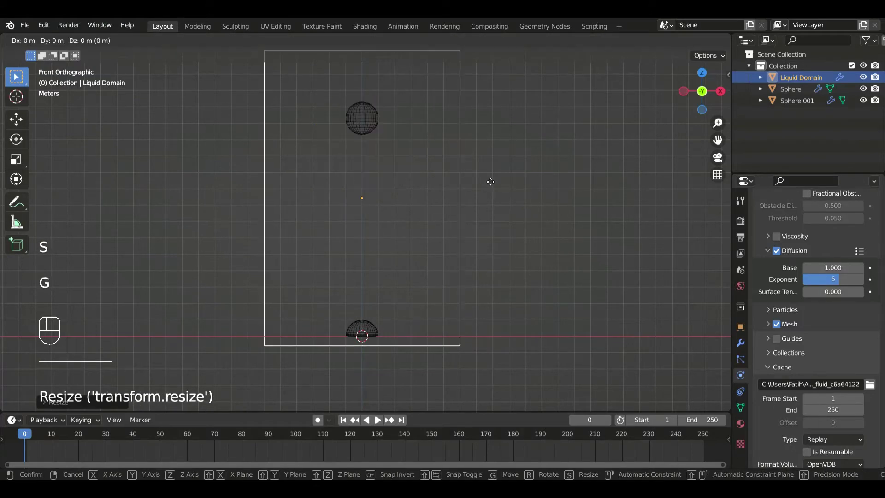
key("z")
left_click(437, 238)
Step frame by frame through the opening of the simulation in the enlarged domain, and go back to frame 0
middle_click_drag(437, 238, 332, 276)
key("Right")
key("Right")
key("Right")
key("Right")
key("Right")
key("Right")
key("Right")
key("Right")
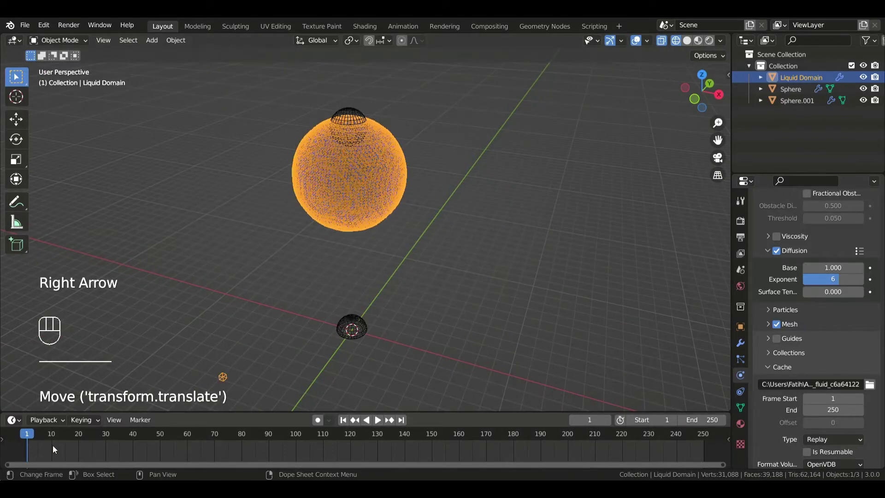
key("Right")
key("Right")
key("Right")
key("Right")
key("Right")
key("Right")
key("Right")
key("Right")
key("Right")
key("Right")
key("Right")
key("Right")
key("Right")
key("Right")
key("Right")
key("Right")
key("Right")
key("Right")
key("Right")
key("Right")
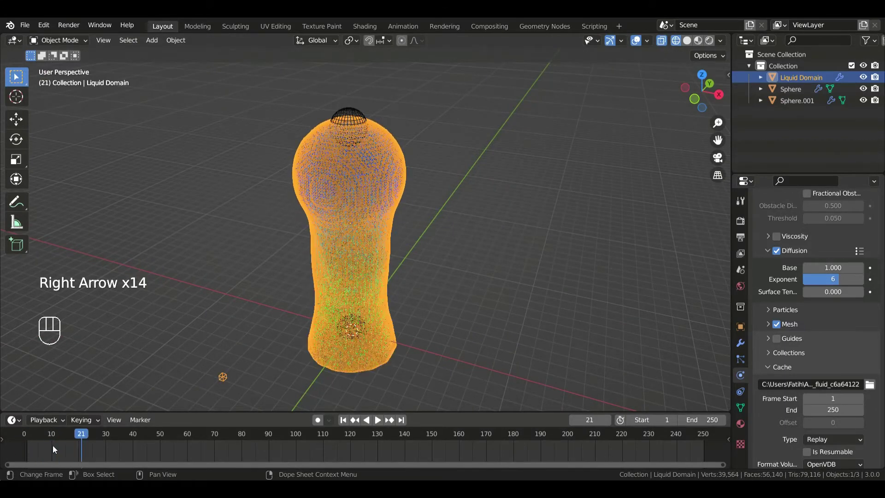
key("Left")
key("Left")
key("Left")
key("Left")
key("Left")
key("Left")
key("Left")
key("Left")
key("Left")
key("Left")
key("Left")
key("Left")
key("Left")
key("Left")
key("Left")
key("Left")
key("Left")
key("Left")
key("Left")
key("Left")
key("Left")
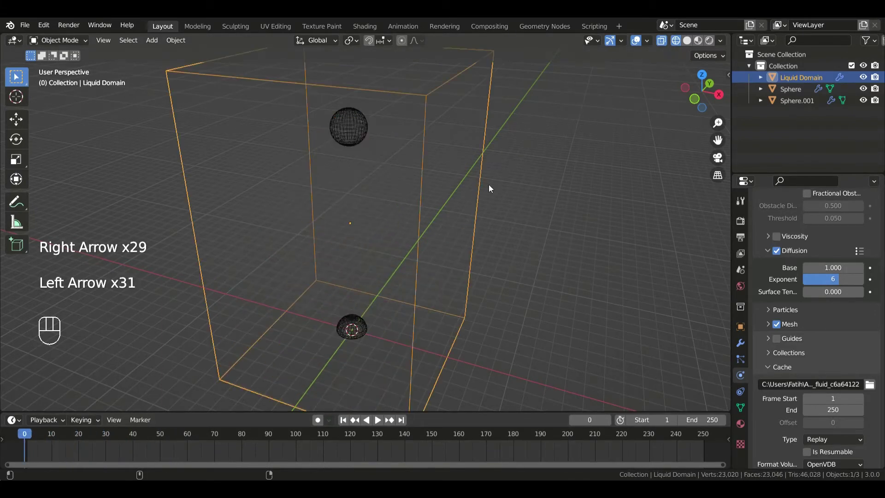
Lower the liquid domain along Z in front view so its base sits further below the half sphere
middle_click_drag(489, 188, 631, 114)
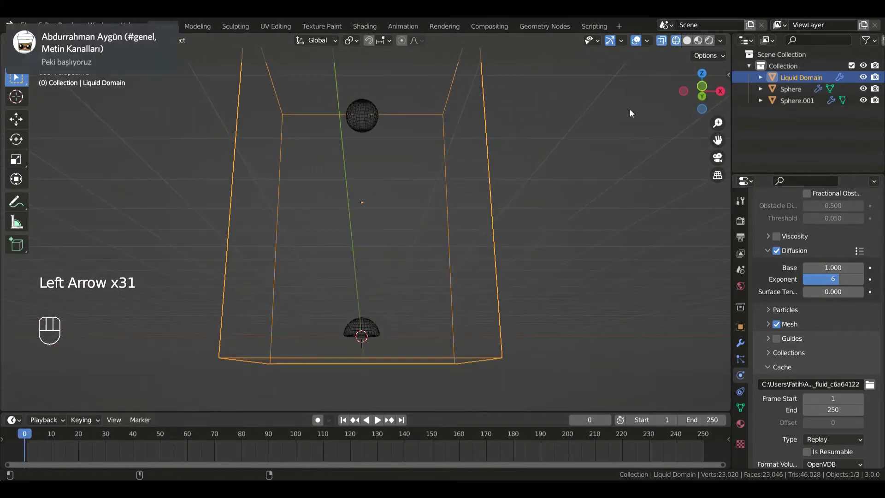
left_click(703, 86)
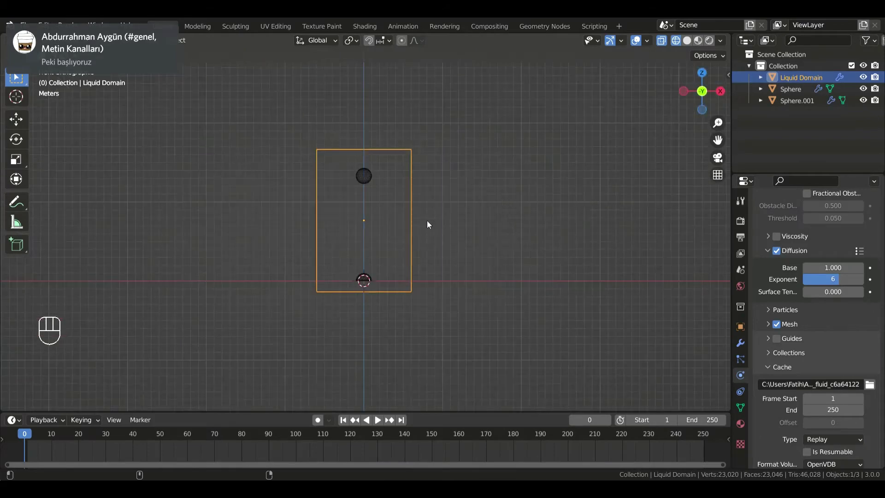
scroll(428, 221, "up", 5)
key("g")
key("z")
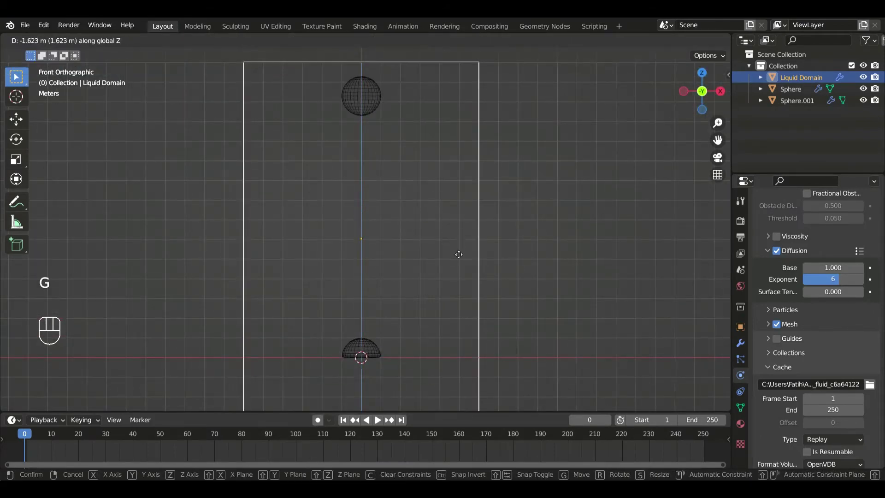
left_click(459, 243)
Set the liquid domain's cache type to All
middle_click_drag(494, 225, 391, 232)
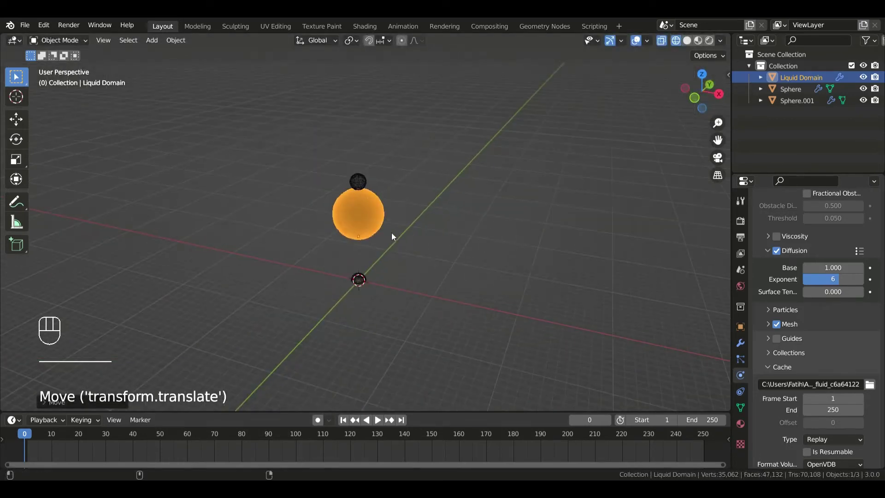
scroll(816, 323, "down", 3)
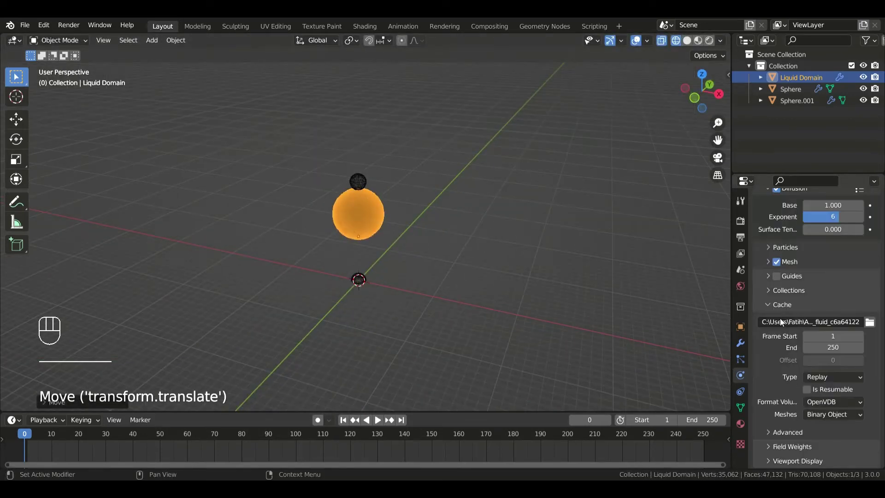
left_click(833, 377)
left_click(823, 415)
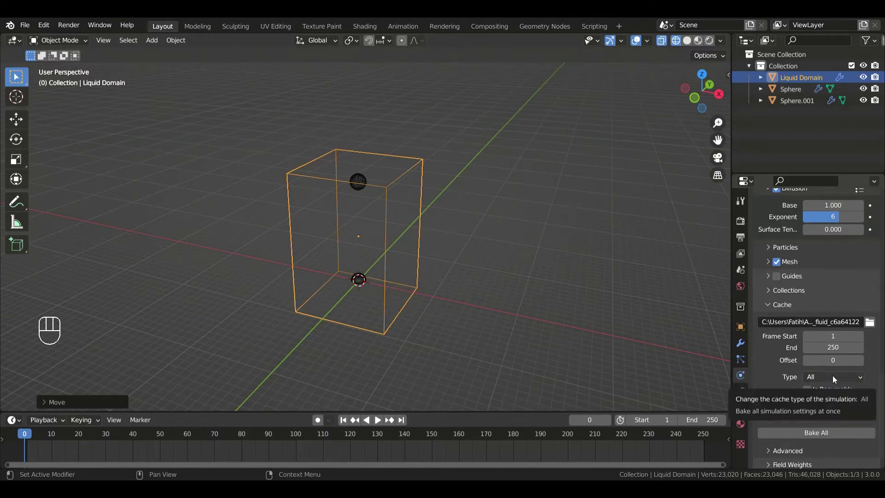
Review the domain's liquid settings and play the simulation briefly with the All cache type
scroll(818, 348, "up", 3)
scroll(815, 344, "up", 10)
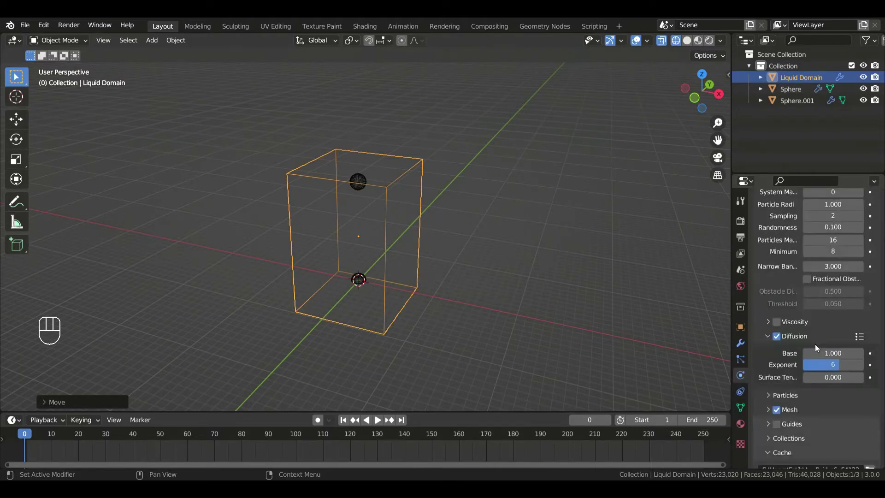
key("space")
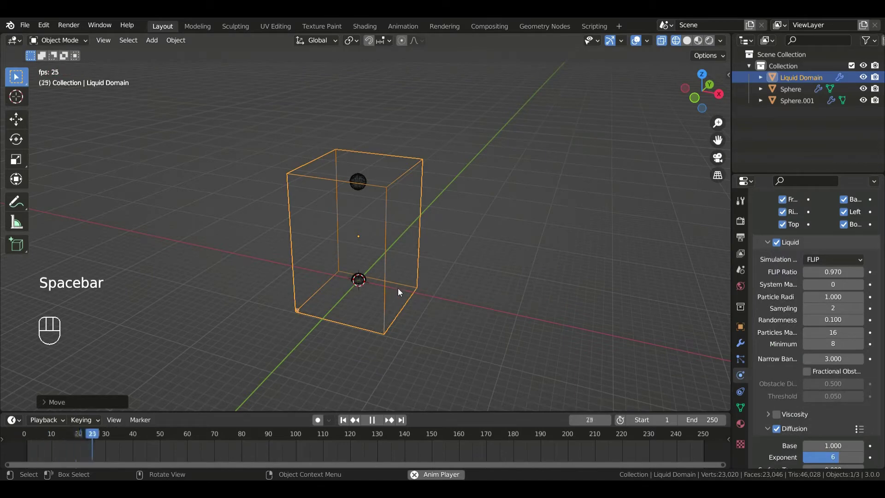
key("space")
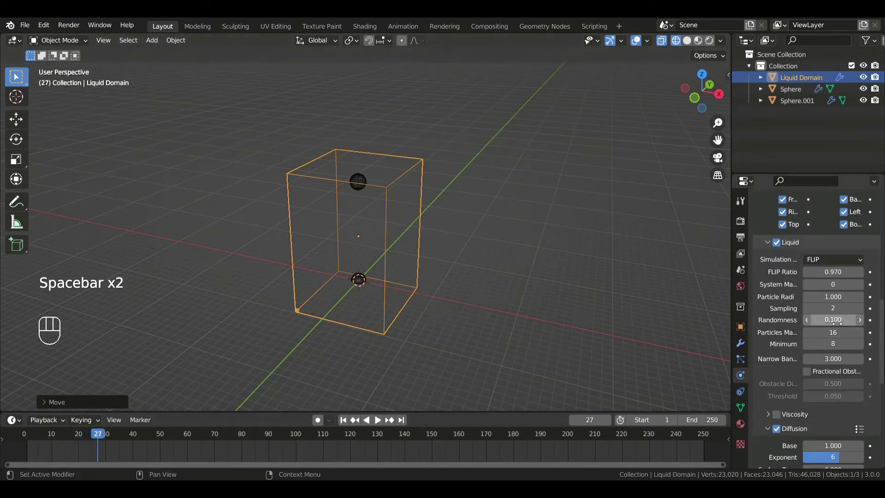
Add Fluid physics to the lower half sphere
left_click(358, 279)
scroll(361, 290, "up", 5)
left_click(822, 284)
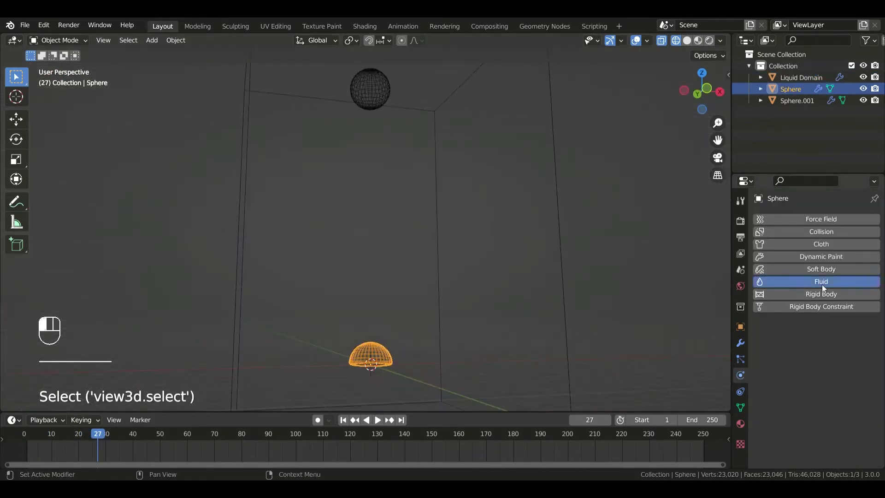
Set the half sphere's fluid type to Effector with Is Planar enabled, and raise it along Z inside the domain
left_click(833, 343)
left_click(825, 395)
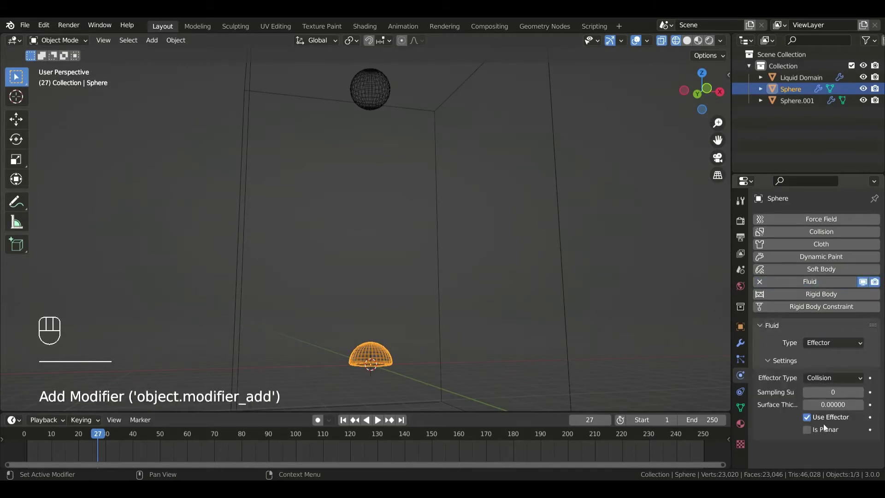
scroll(436, 239, "down", 8)
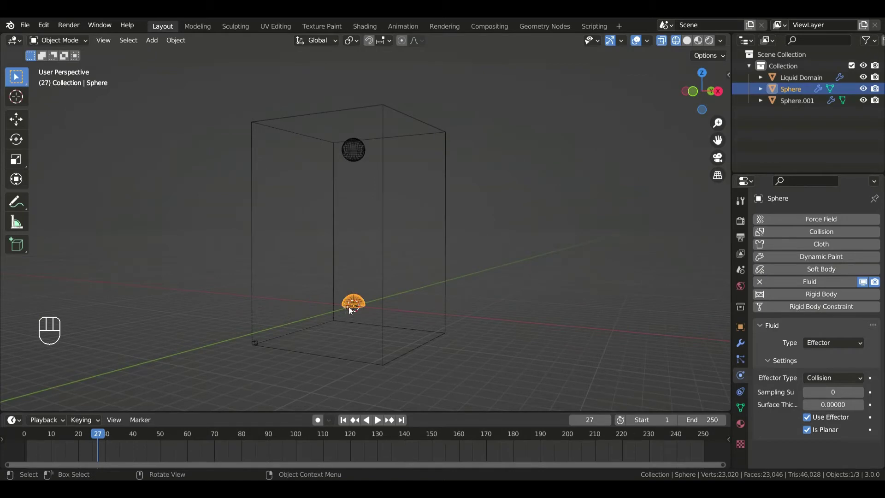
key("g")
key("z")
left_click(376, 263)
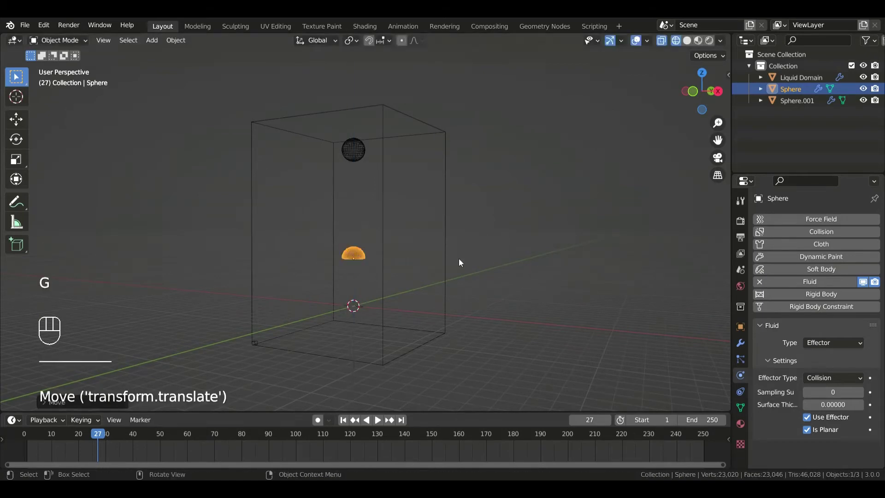
Try the liquid domain with Diffusion turned off by playing the simulation briefly, and turn Diffusion back on
left_click(446, 249)
scroll(833, 368, "down", 8)
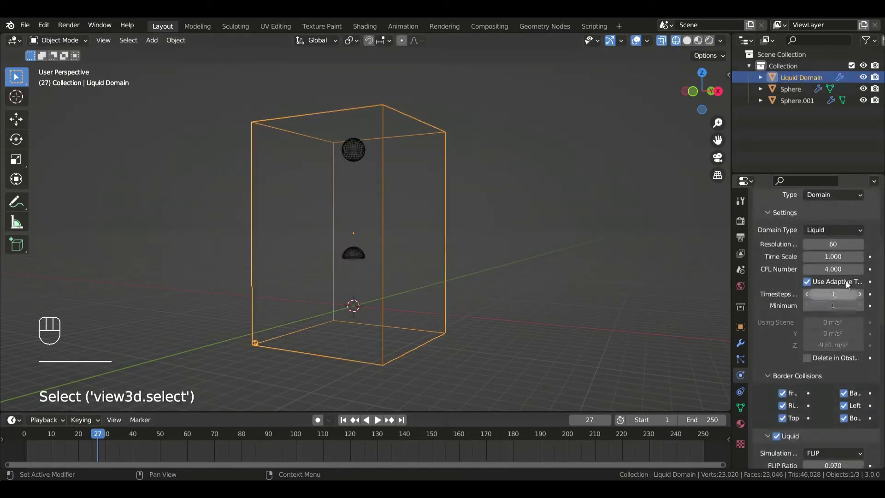
scroll(827, 364, "down", 12)
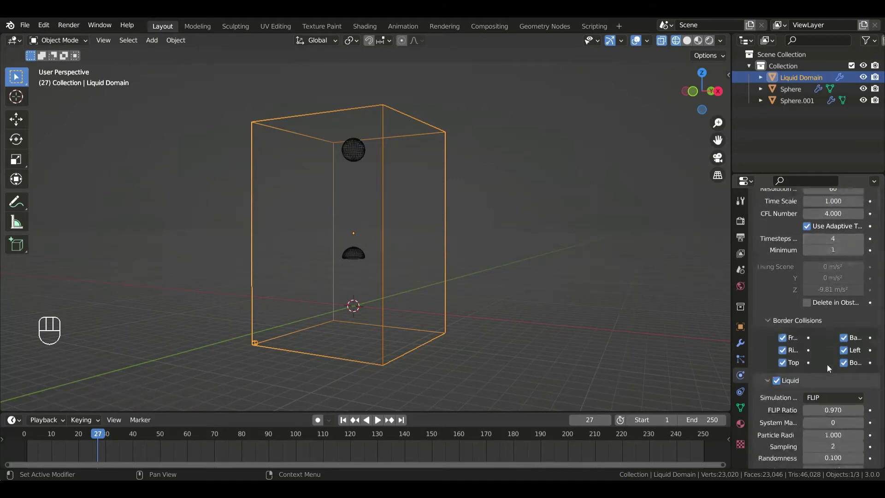
scroll(794, 374, "down", 3)
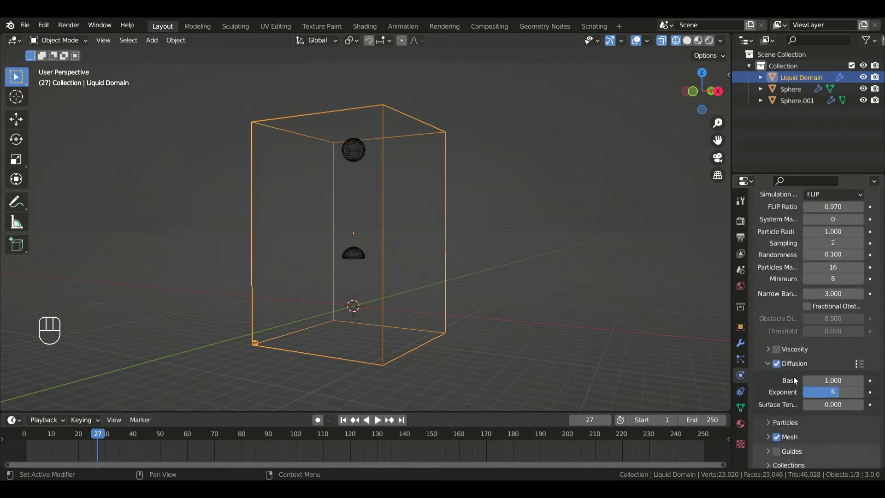
left_click(776, 345)
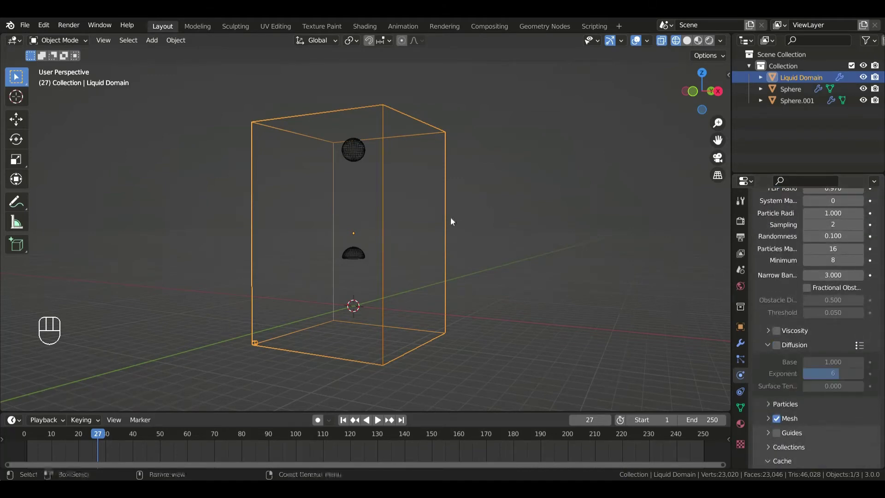
key("space")
key("space")
left_click(778, 347)
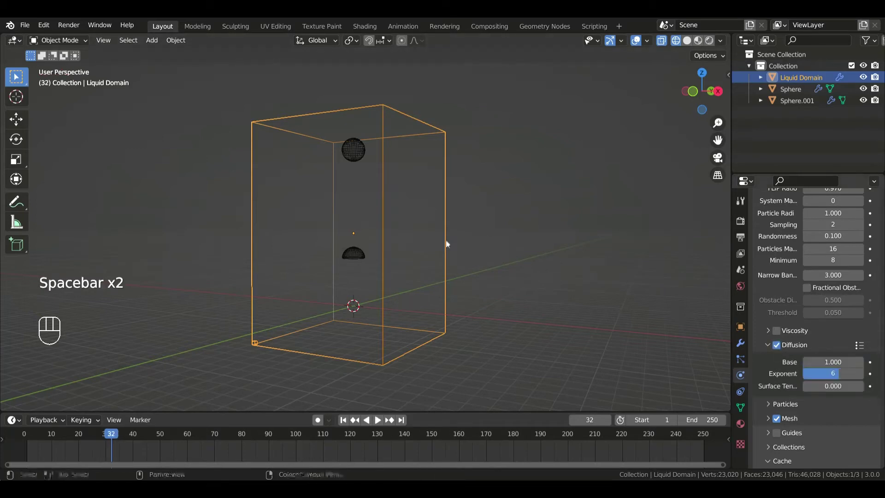
Check the upper sphere's flow settings and bake all of the liquid domain's simulation data
left_click(365, 156)
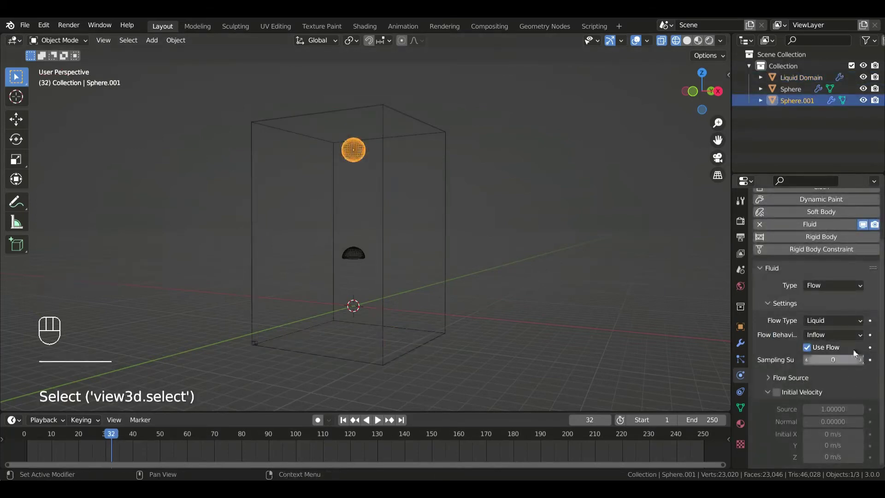
left_click(445, 279)
scroll(795, 377, "down", 15)
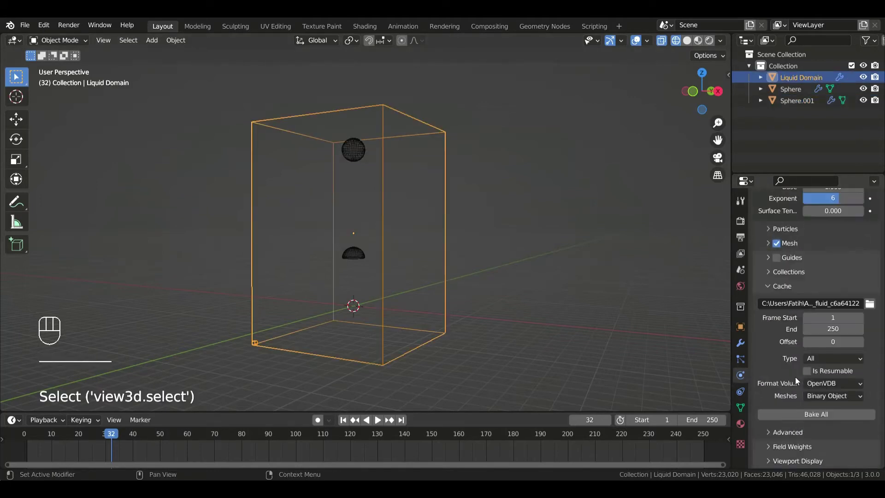
left_click(822, 415)
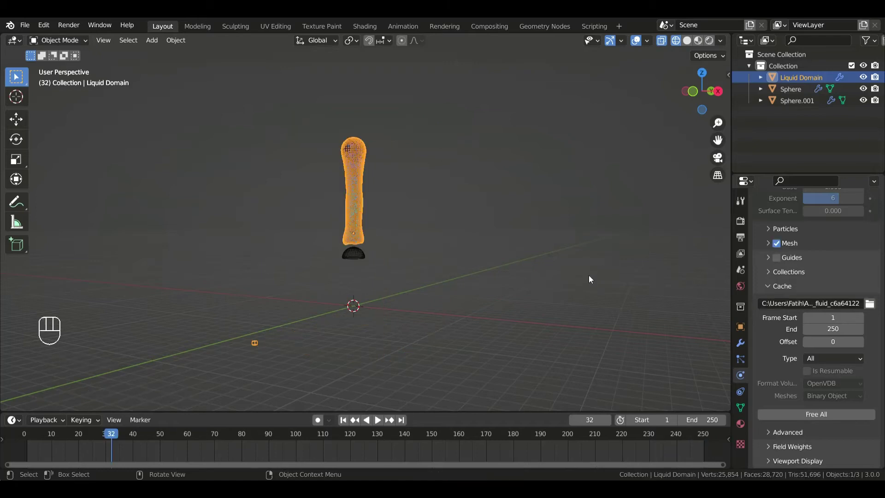
Play the baked simulation from the first frame and stop it at frame 107
key("shift+Left")
key("space")
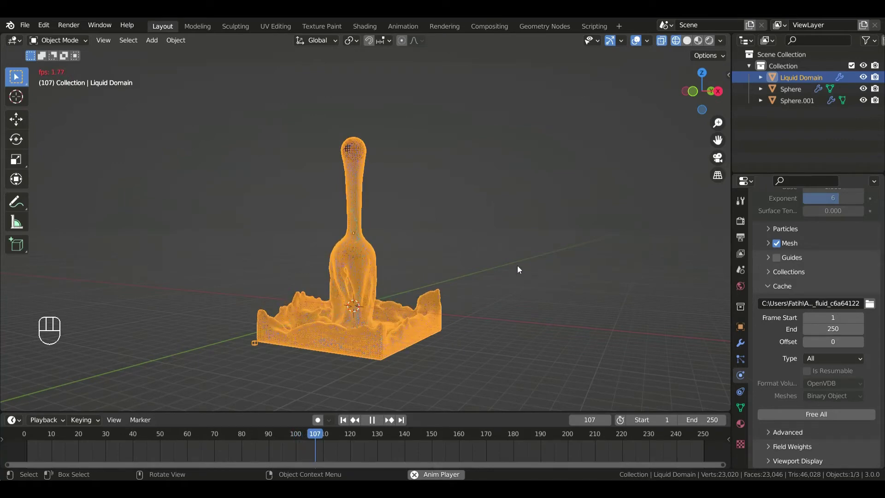
key("space")
View the baked liquid in Solid, Material Preview and Rendered shading
left_click(687, 40)
left_click_drag(702, 90, 624, 82)
left_click(697, 41)
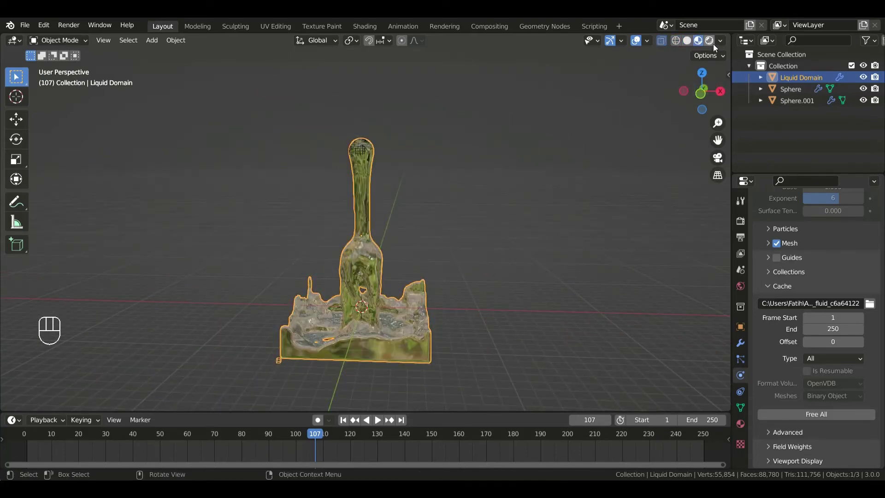
left_click(709, 41)
Add a plane and, in front view, lower it along Z to just beneath the liquid's base
key("shift+a")
mouse_move(402, 190)
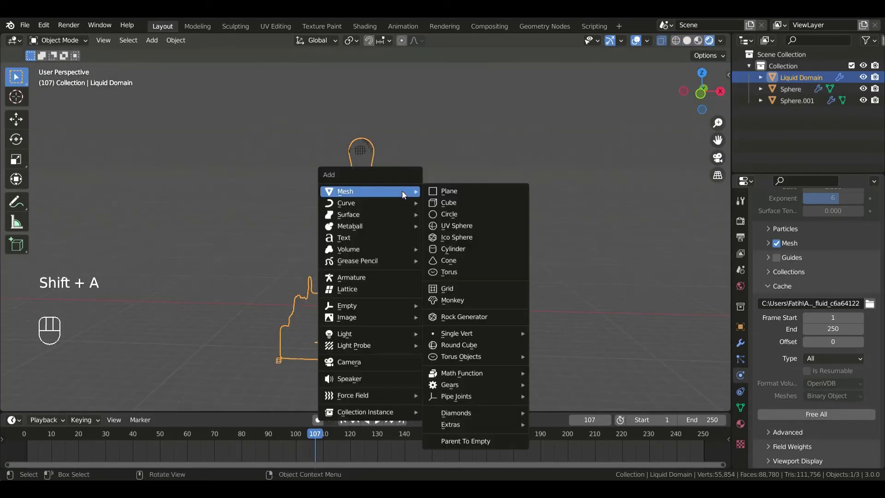
left_click(445, 192)
left_click(706, 97)
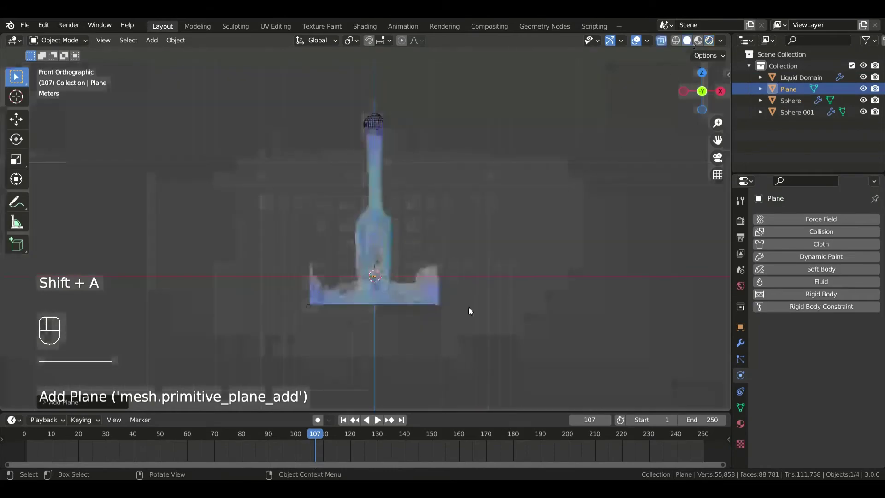
key("g")
key("z")
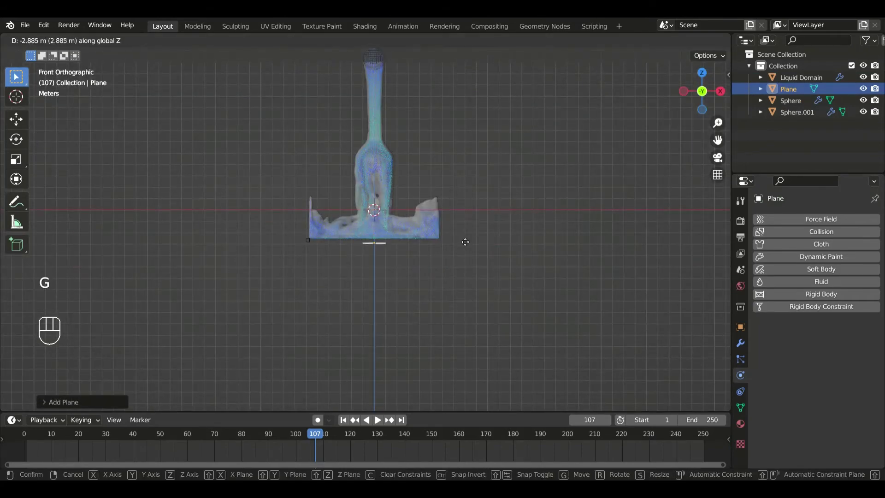
left_click(464, 241)
Scale up the plane so it extends well beyond the liquid pool on every side
key("s")
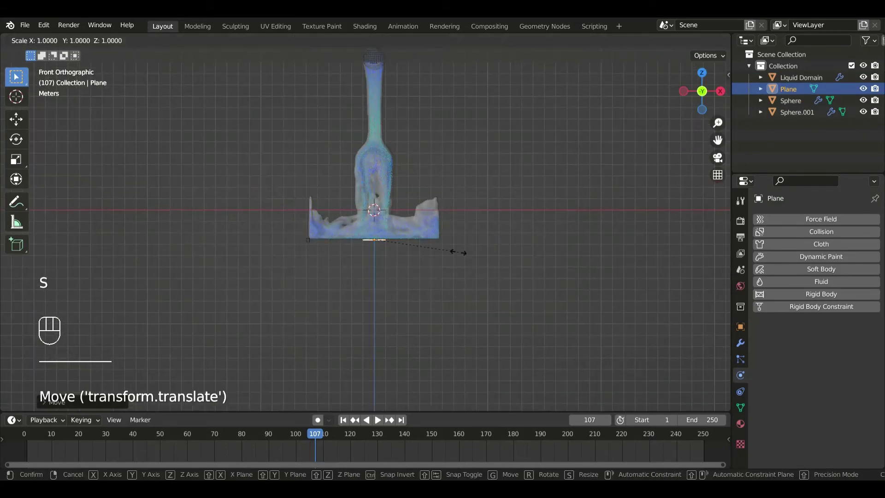
left_click(458, 252)
mouse_move(417, 193)
middle_mouse_down()
mouse_move(376, 249)
mouse_move(403, 248)
middle_mouse_up()
Add a Sun light to the scene and set its strength to 3
key("shift+a")
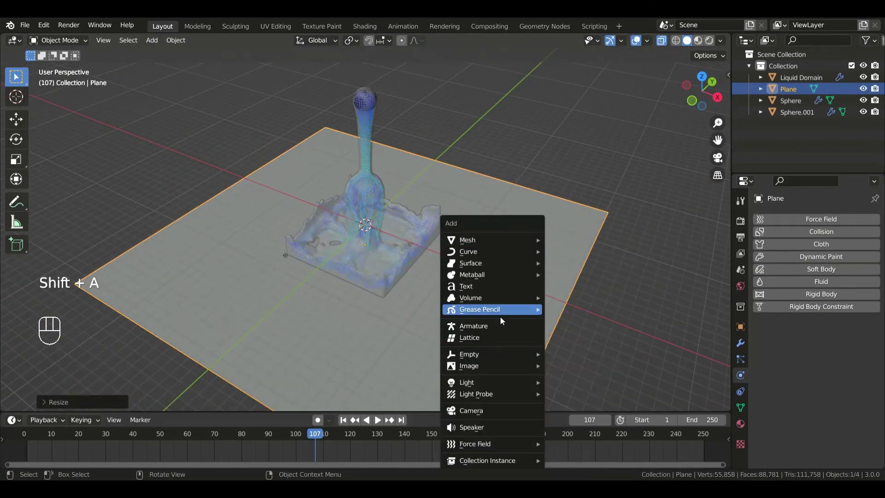
mouse_move(517, 382)
left_click(569, 394)
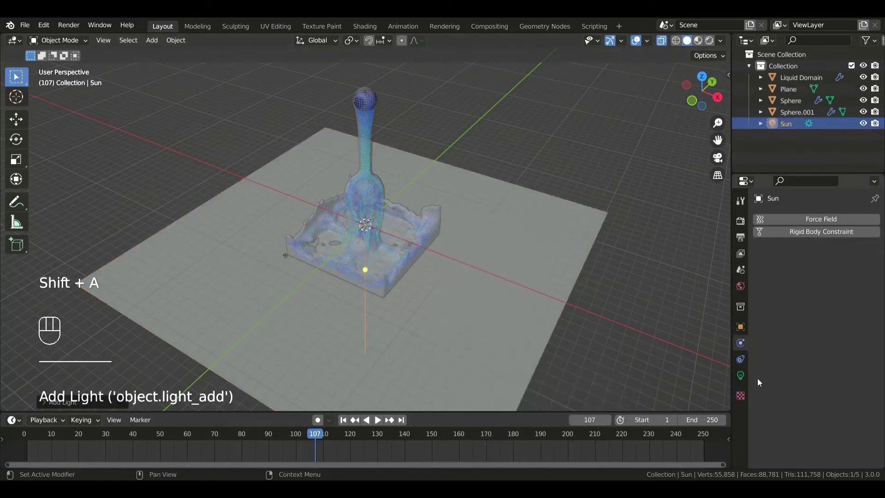
left_click(740, 376)
left_click(837, 297)
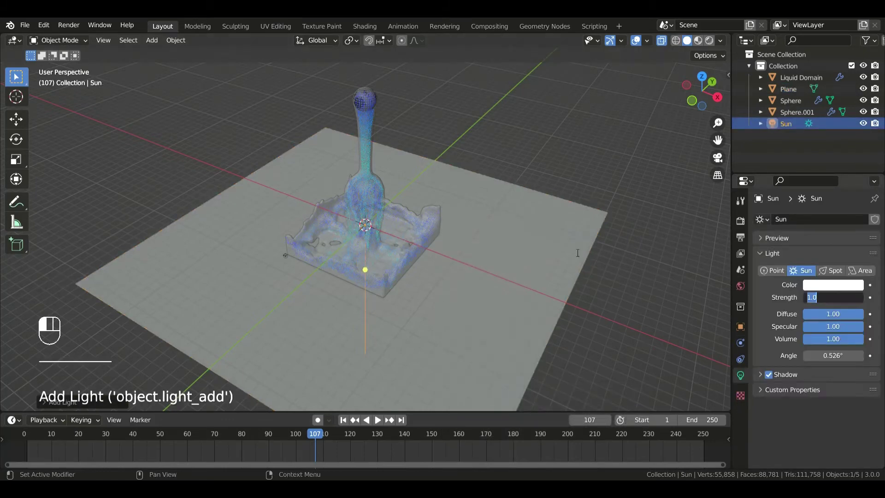
type("3")
key("Return")
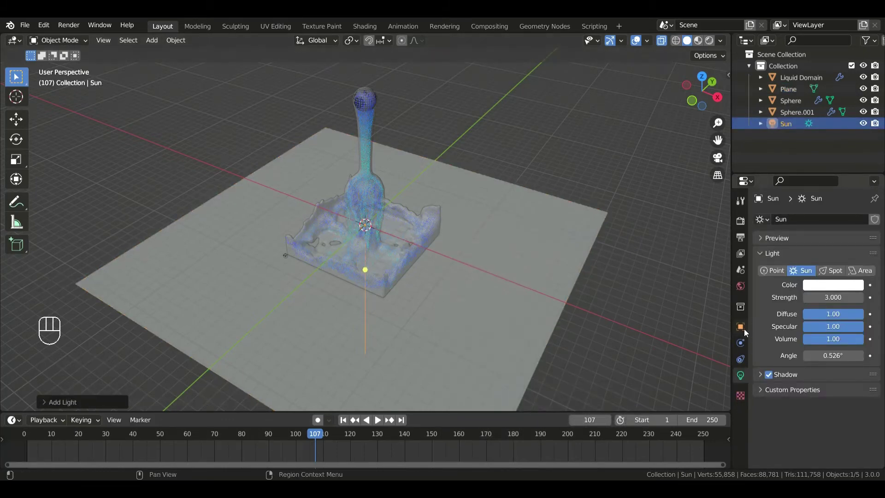
Select the liquid domain and enable Screen Space Reflections with Refraction in the Eevee render settings
left_click(368, 245)
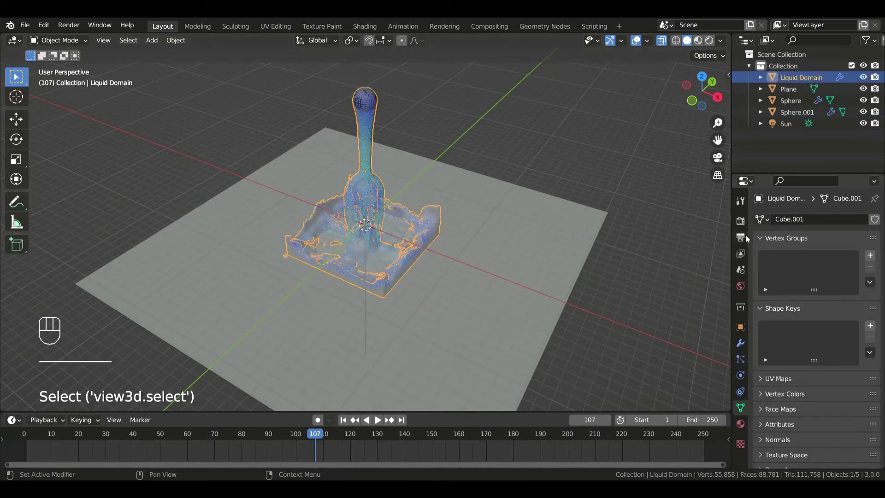
left_click(740, 222)
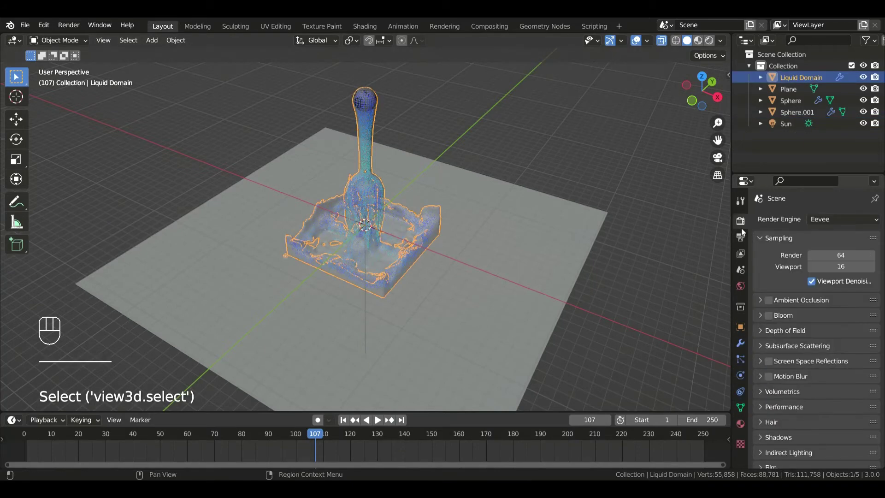
left_click(768, 360)
left_click(763, 359)
left_click(807, 379)
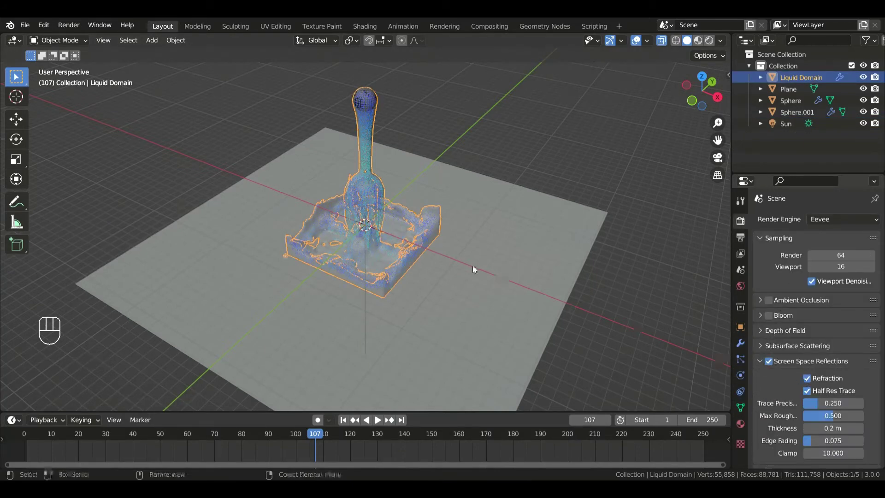
Turn on Screen Space Refraction for the existing Liquid Domain Material
left_click(740, 424)
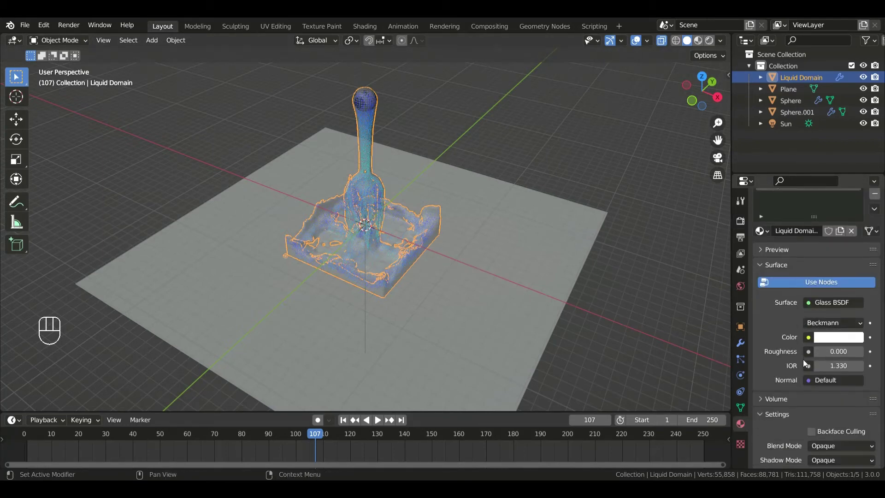
scroll(803, 359, "down", 6)
left_click(812, 369)
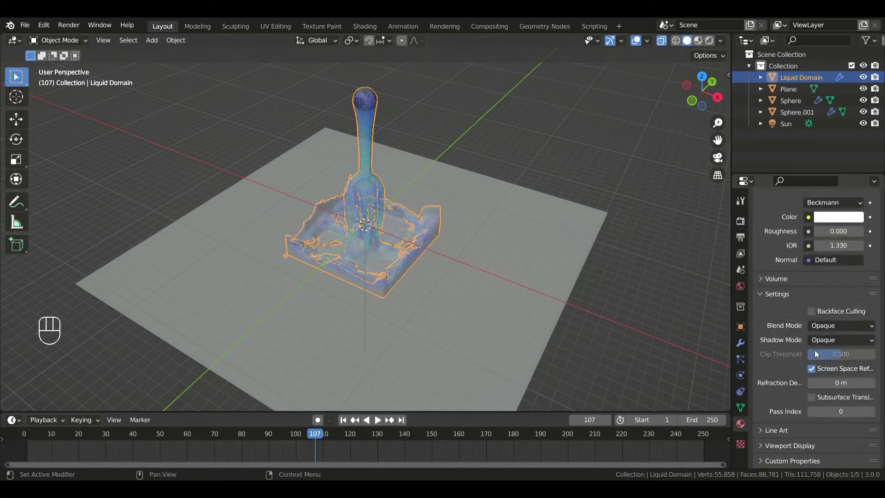
Remove the Liquid Domain Material slot and give the liquid domain a new material
scroll(815, 350, "up", 7)
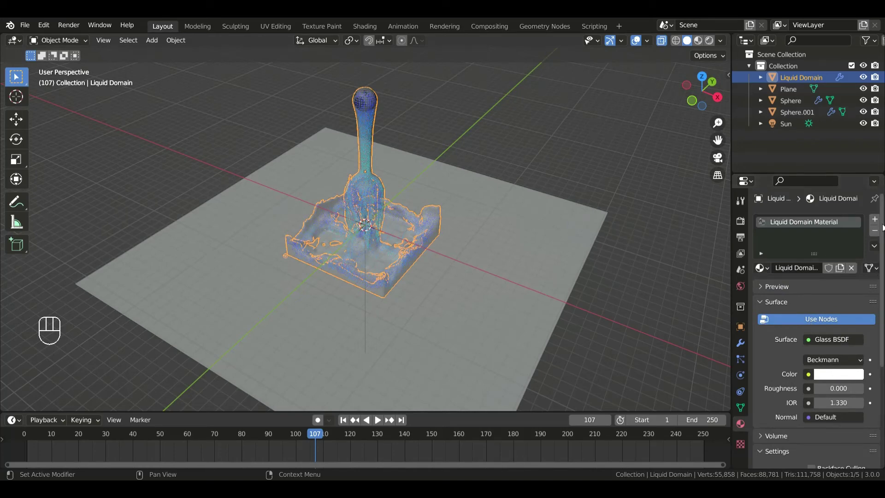
left_click(875, 231)
left_click(851, 266)
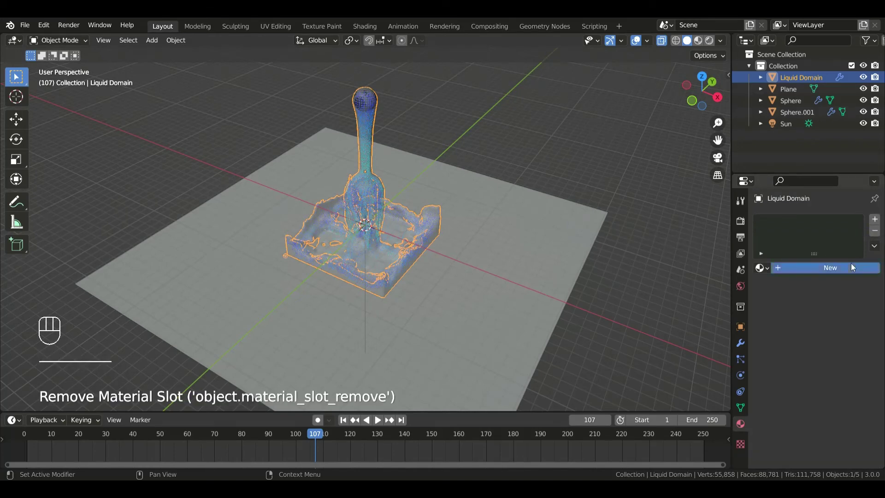
Enable Screen Space Refraction on the new liquid material and set its Transmission to 1.000
scroll(819, 343, "down", 15)
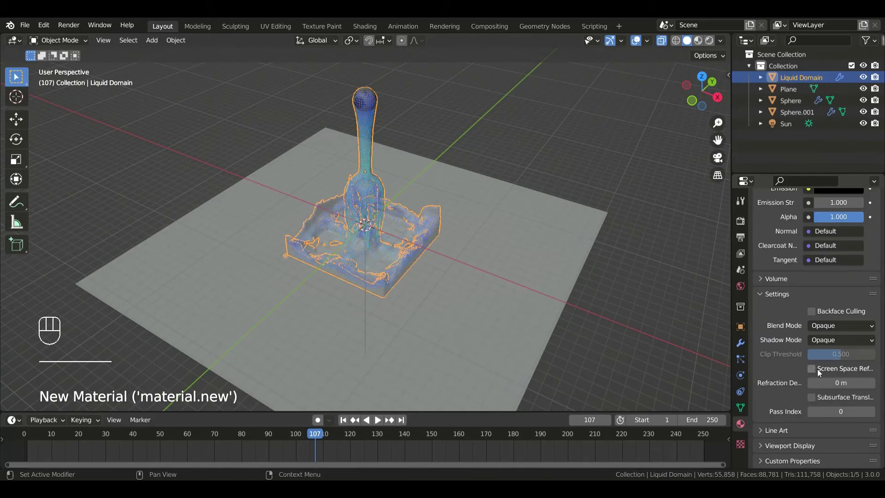
scroll(811, 370, "up", 8)
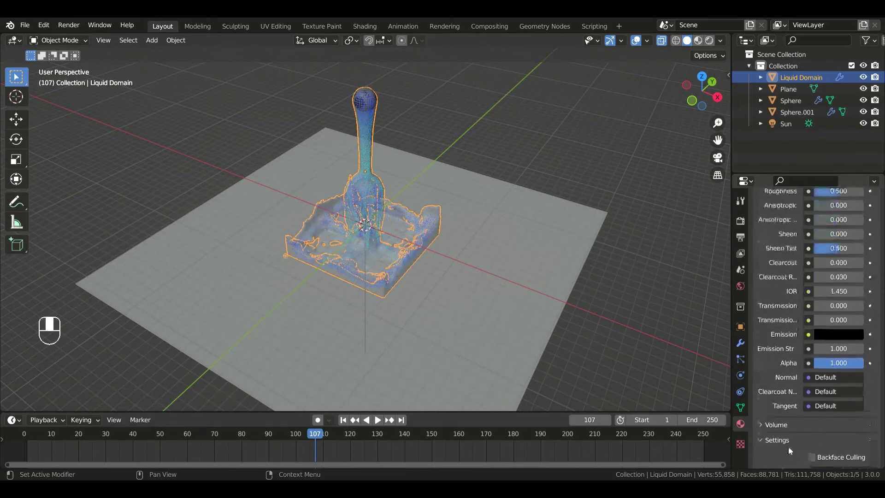
left_click(817, 307)
left_click_drag(817, 306, 864, 306)
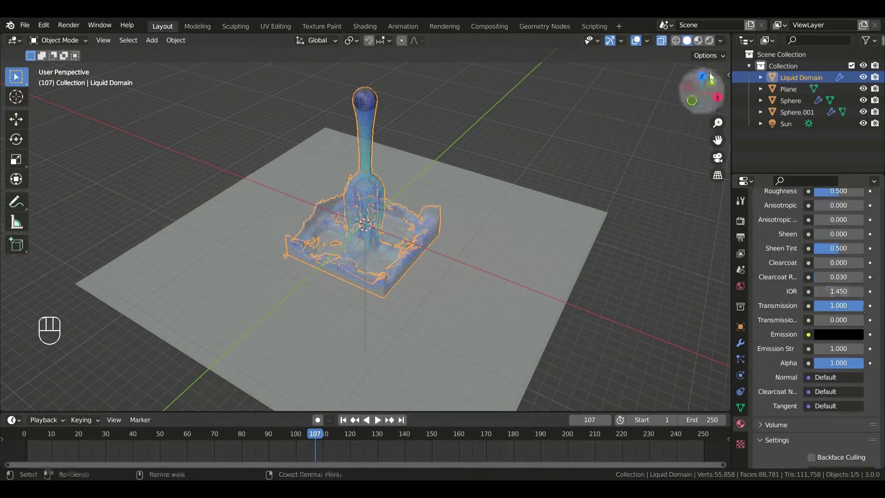
Inspect the liquid's new material up close in Rendered shading
left_click(710, 40)
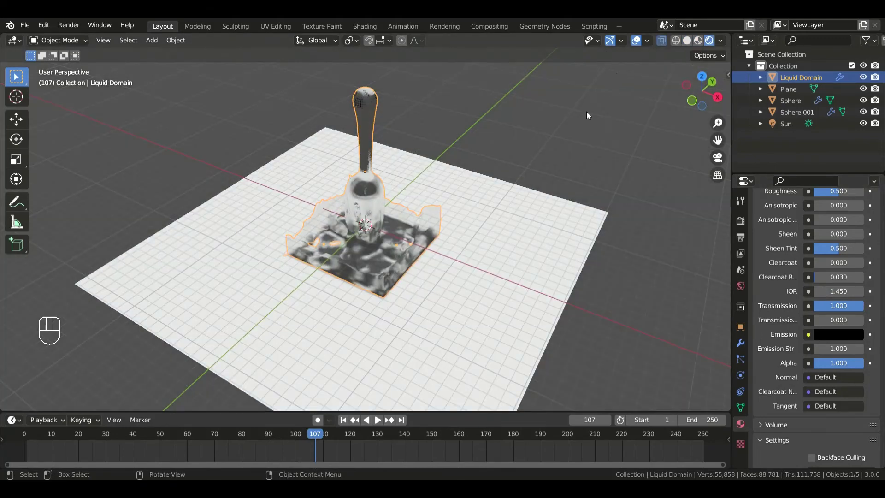
middle_click_drag(588, 115, 405, 217)
scroll(414, 206, "up", 4)
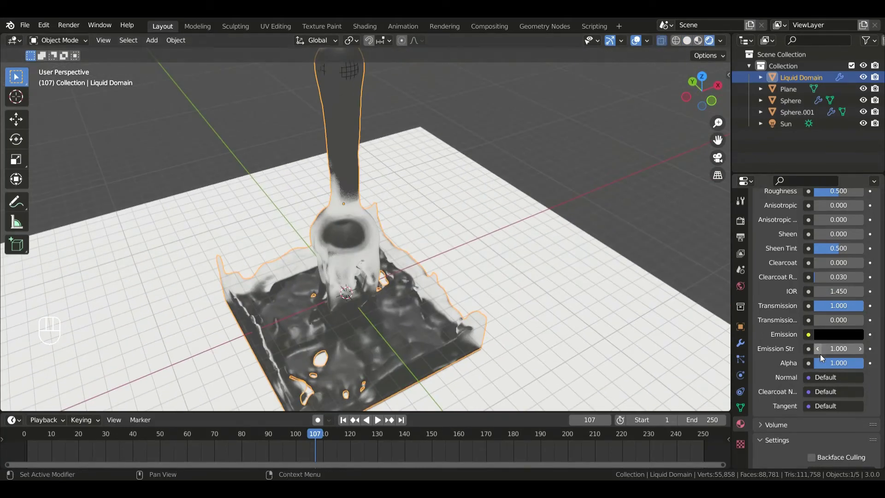
Set the liquid material's Refraction Depth to 0.1 m
scroll(819, 351, "up", 3)
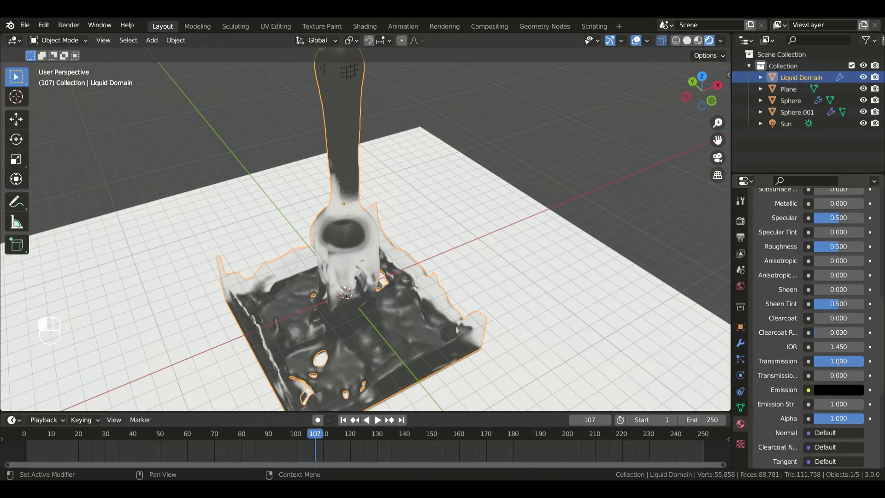
key("BackSpace")
scroll(826, 355, "down", 9)
left_click(872, 399)
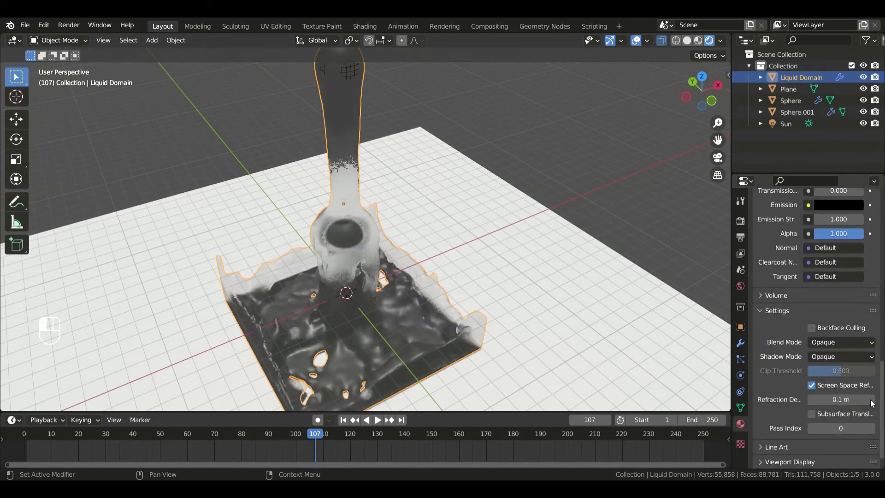
Scale up the ground plane so it extends far beyond the liquid simulation
middle_click_drag(370, 192, 493, 281)
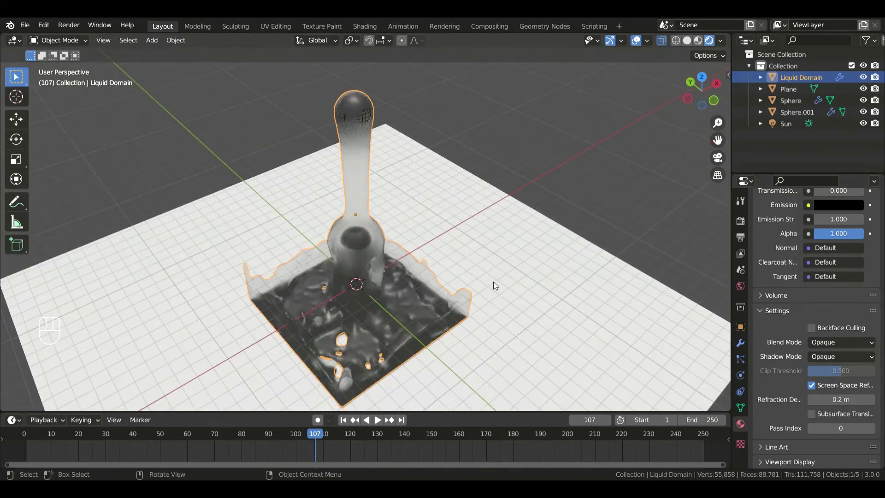
left_click(493, 281)
key("s")
left_click(493, 281)
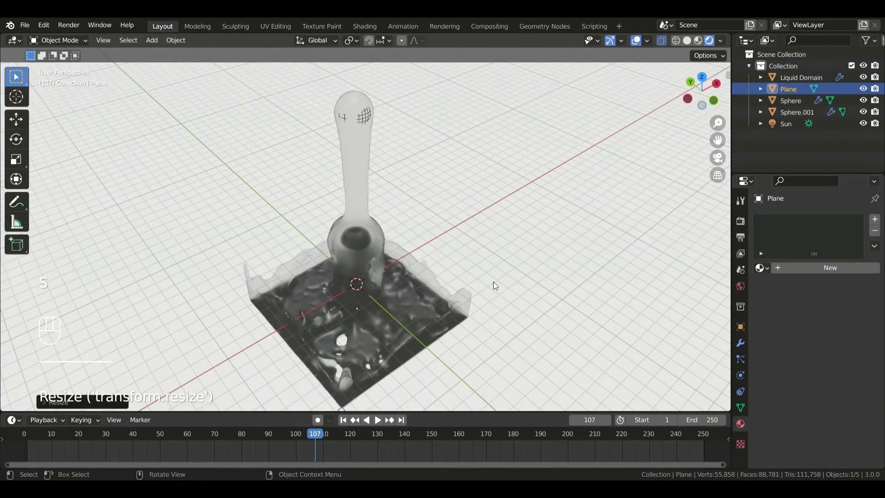
Change the Base Color of the liquid domain's material to a pale blue
middle_click_drag(397, 266, 431, 258)
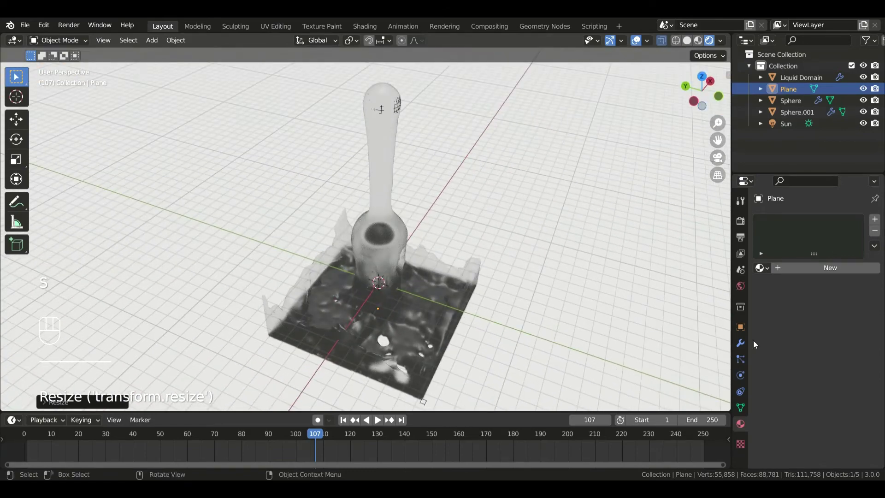
left_click(416, 301)
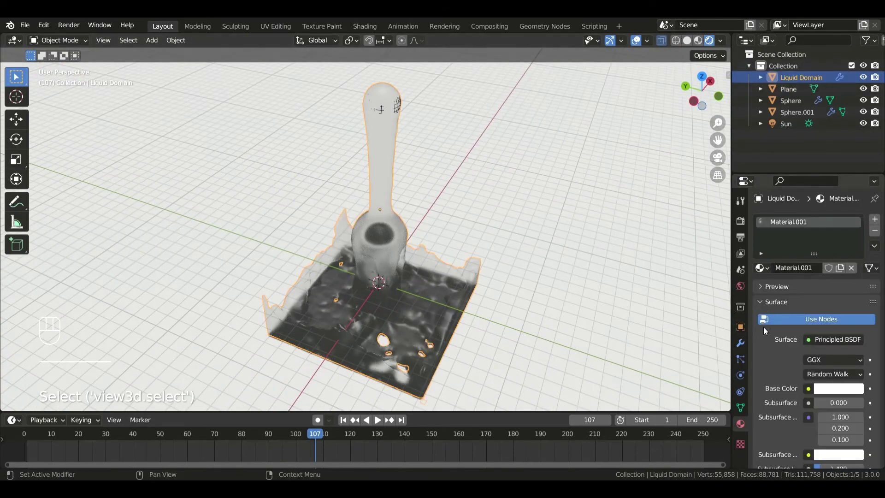
scroll(770, 350, "down", 5)
scroll(784, 359, "up", 4)
left_click(837, 350)
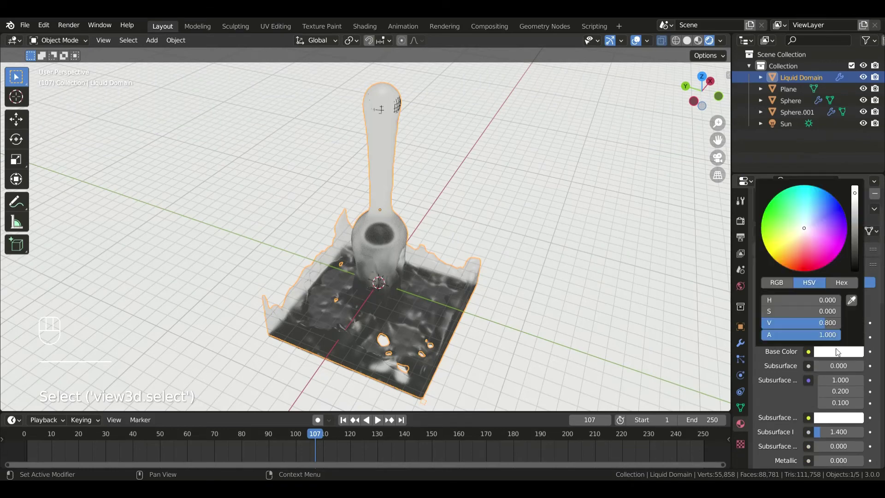
right_click(818, 247)
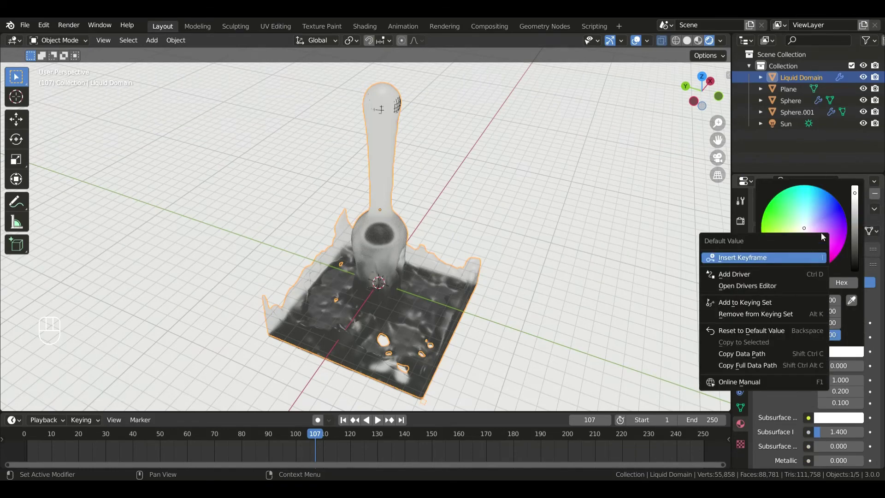
left_click_drag(808, 219, 808, 222)
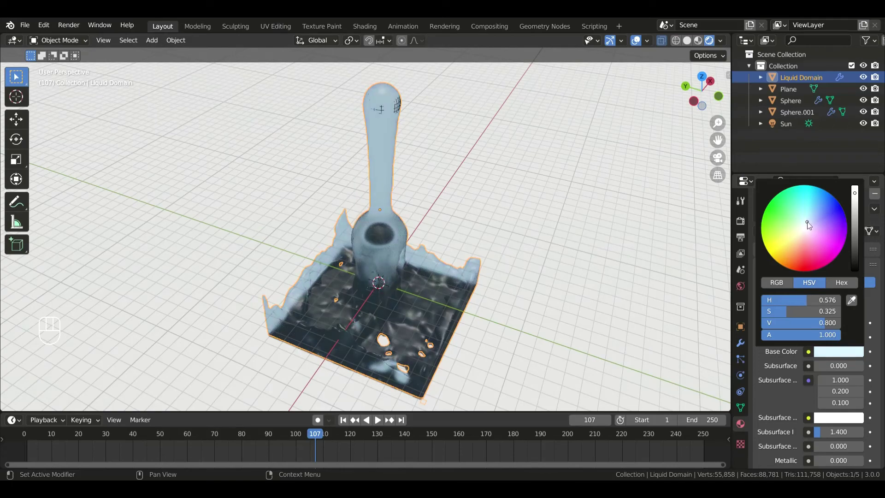
Play the simulation in short stretches to examine the blue liquid from different viewpoints
middle_click_drag(408, 153, 364, 159)
key("space")
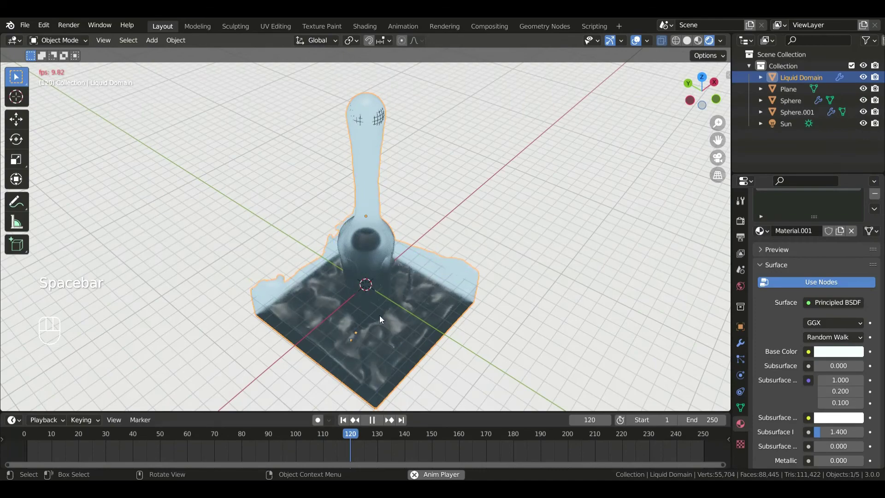
key("space")
middle_click_drag(380, 315, 391, 246, "shift")
key("space")
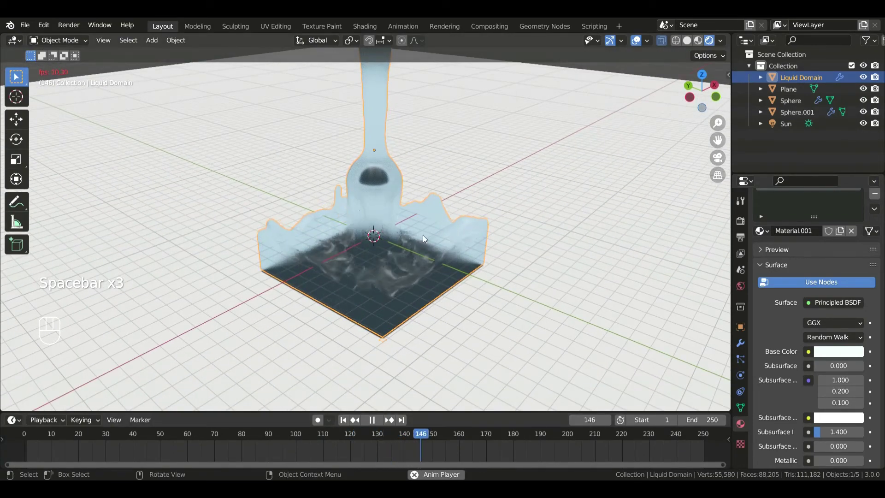
key("space")
Extrude the ground plane's two rear edges upward to form a backdrop behind the liquid
left_click(553, 136)
key("Tab")
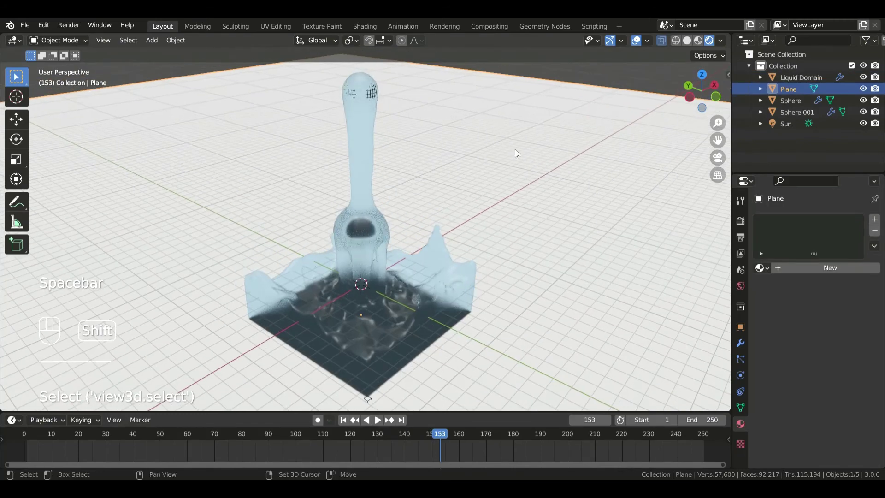
left_click(538, 90)
scroll(538, 90, "down", 6)
key("2")
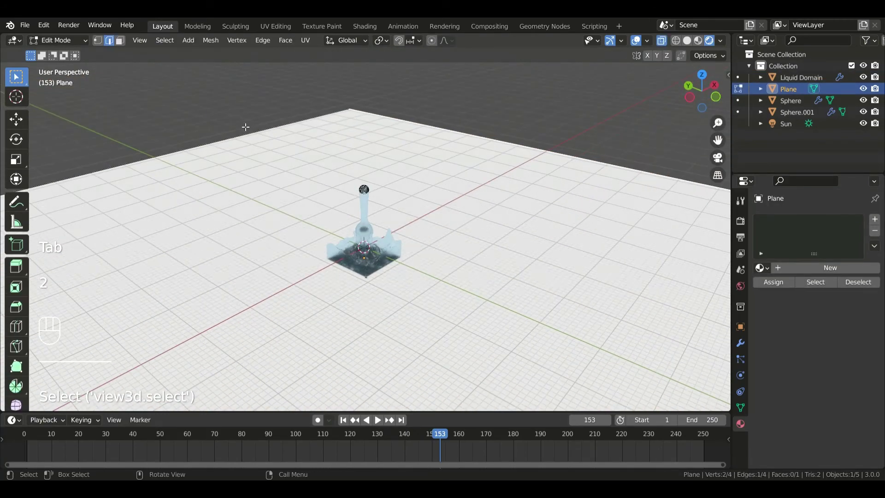
left_click(324, 123, "shift")
key("e")
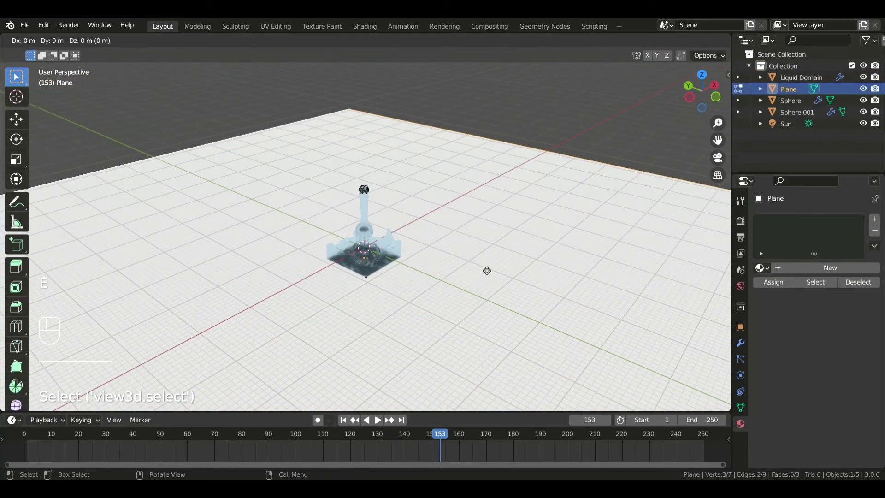
left_click(506, 71)
key("Tab")
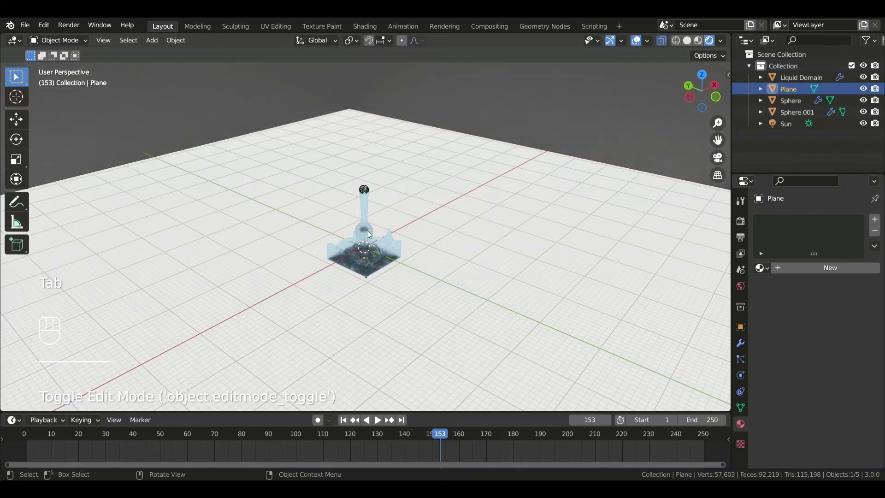
Add a camera to the scene and align it to a close view of the liquid
left_click(719, 348)
scroll(414, 209, "up", 5)
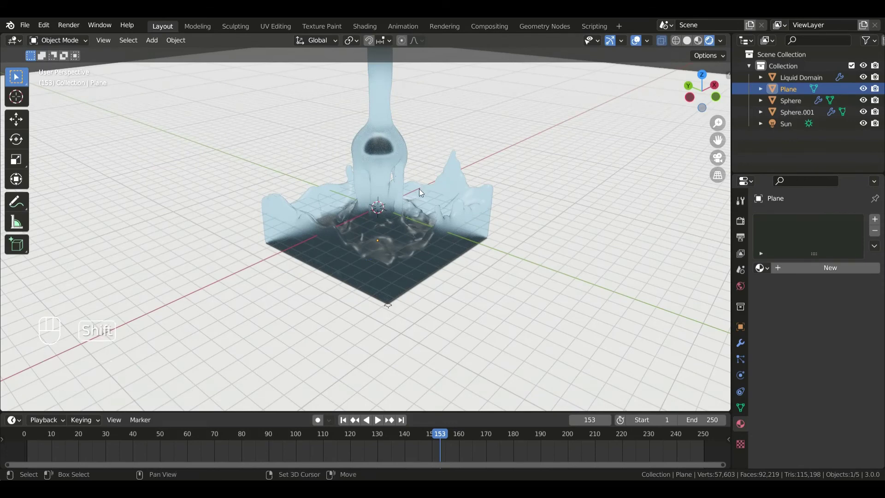
middle_click_drag(419, 189, 412, 214, "shift")
key("shift+a")
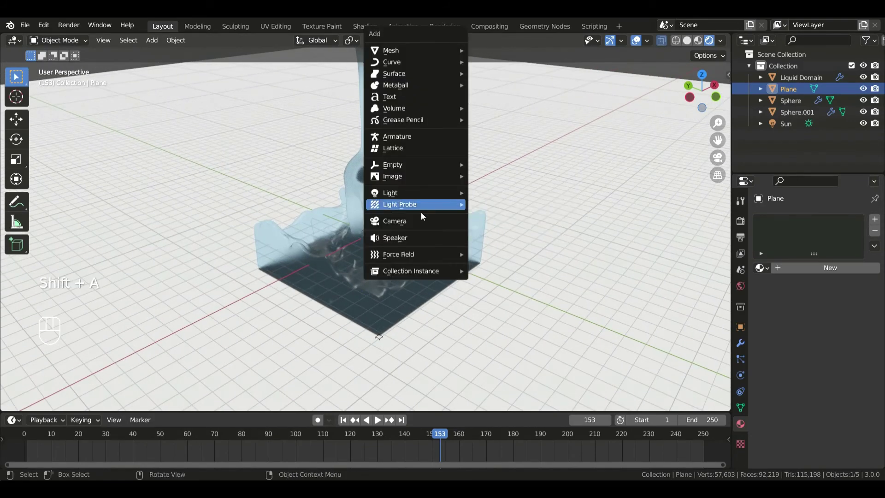
left_click(415, 224)
key("ctrl+alt+KP_0")
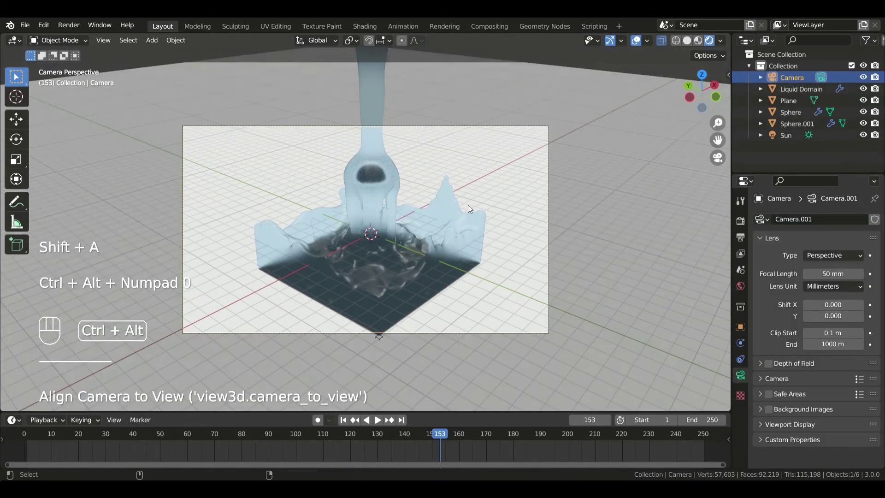
Move the camera back and reposition it to frame the splash and the half sphere
key("g")
left_click(403, 197)
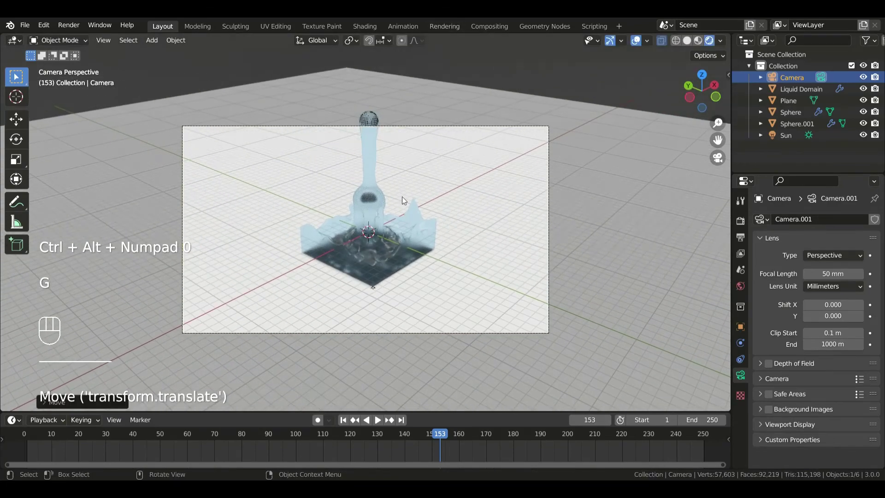
key("g")
left_click(408, 270)
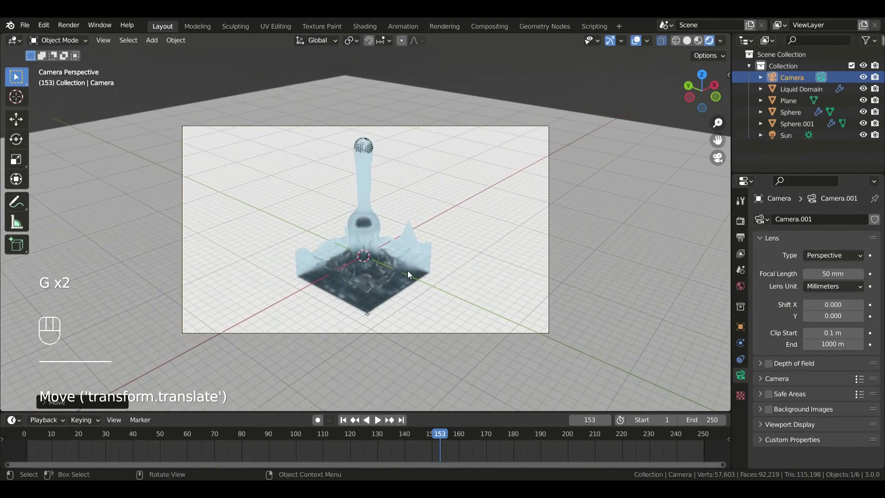
key("g")
left_click(412, 230)
key("g")
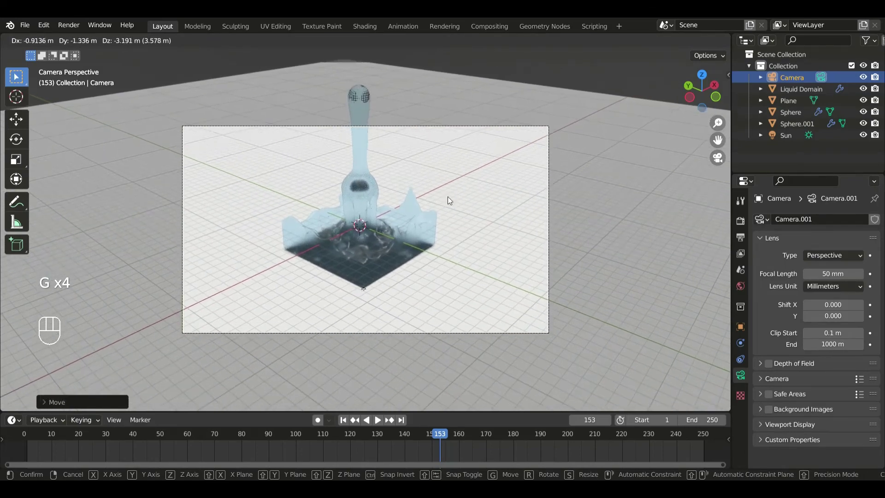
key("z")
key("z")
left_click(339, 117)
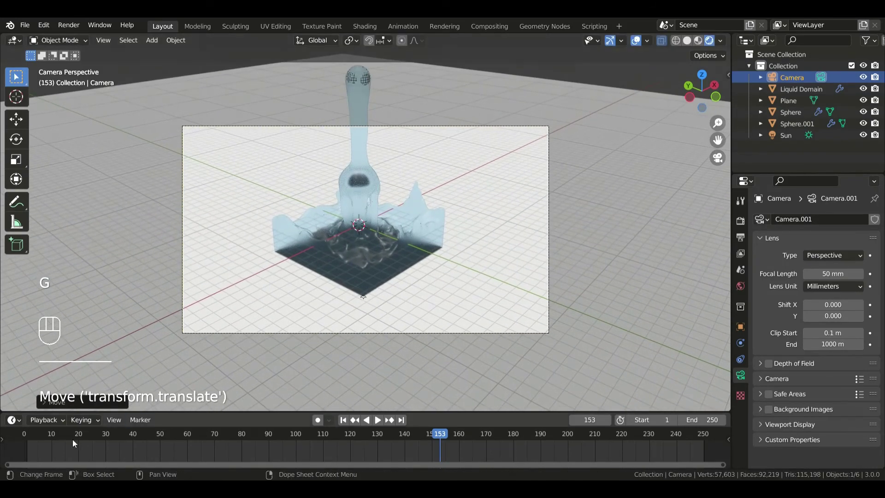
Play the animation from near its start to check the liquid's flow through the camera
left_click(21, 442)
key("space")
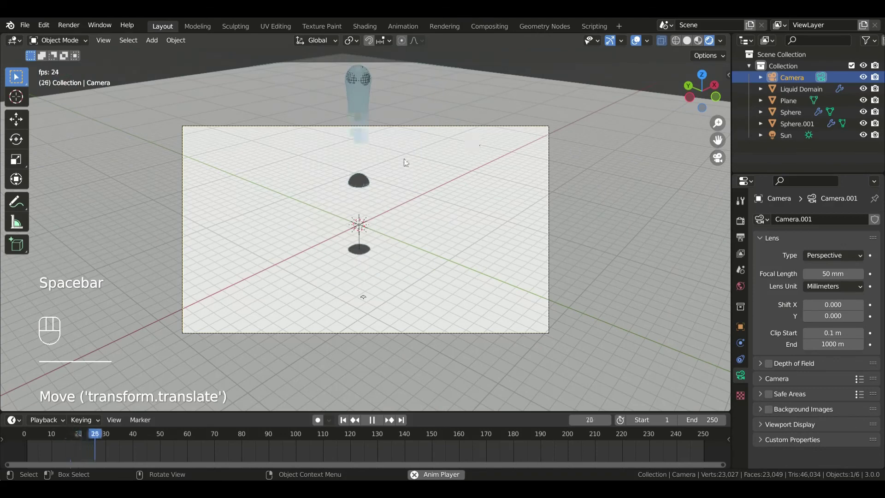
scroll(350, 208, "up", 5)
scroll(352, 209, "down", 3)
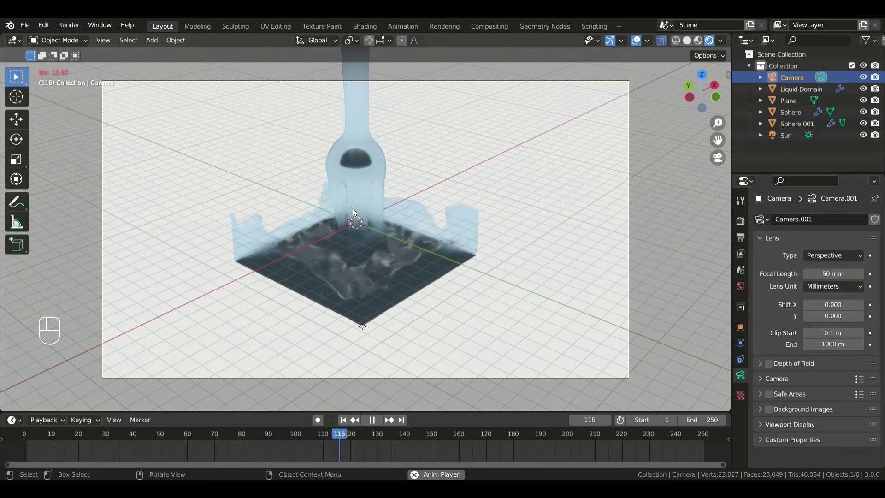
key("space")
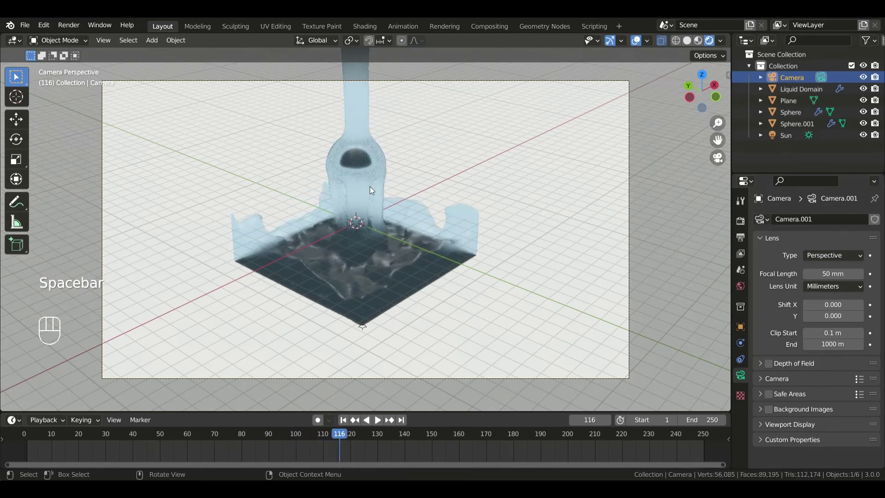
Lower the Roughness of the liquid domain's material to 0.119 and check it in playback
left_click(425, 234)
key("KP_Subtract")
key("KP_Subtract")
key("KP_Subtract")
scroll(816, 379, "down", 10)
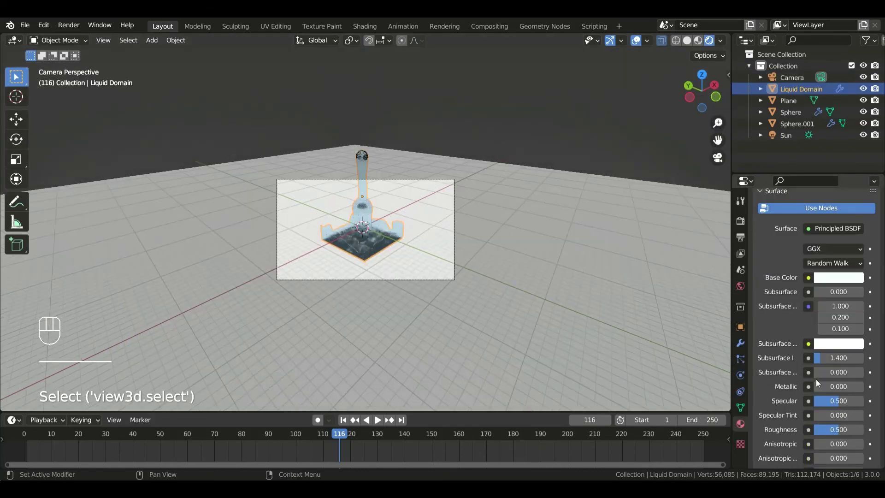
scroll(428, 243, "up", 6)
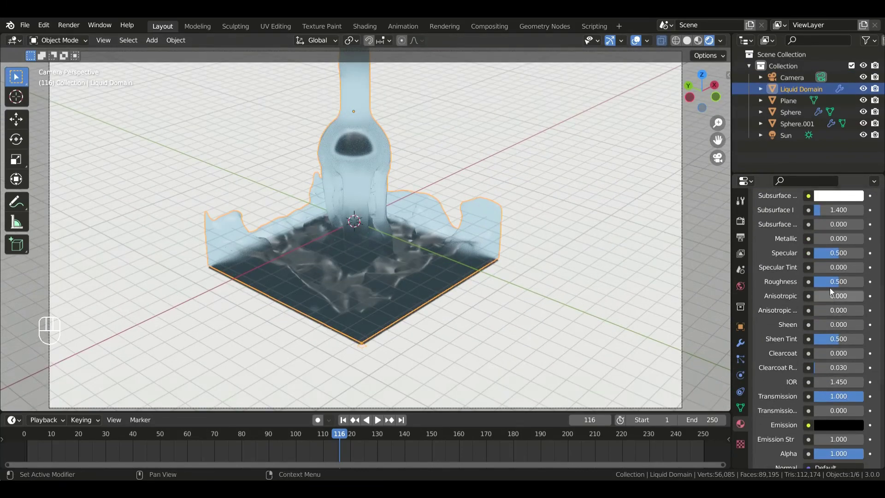
left_click_drag(830, 281, 784, 282)
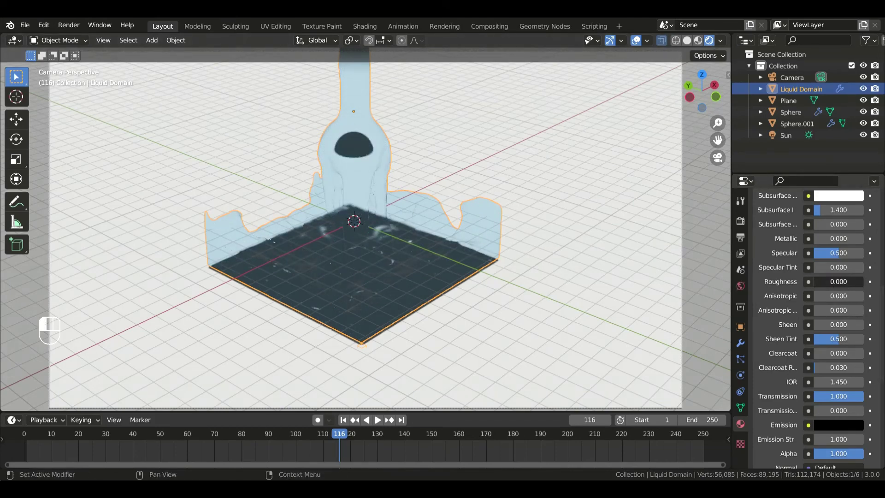
left_click_drag(838, 282, 821, 281)
key("space")
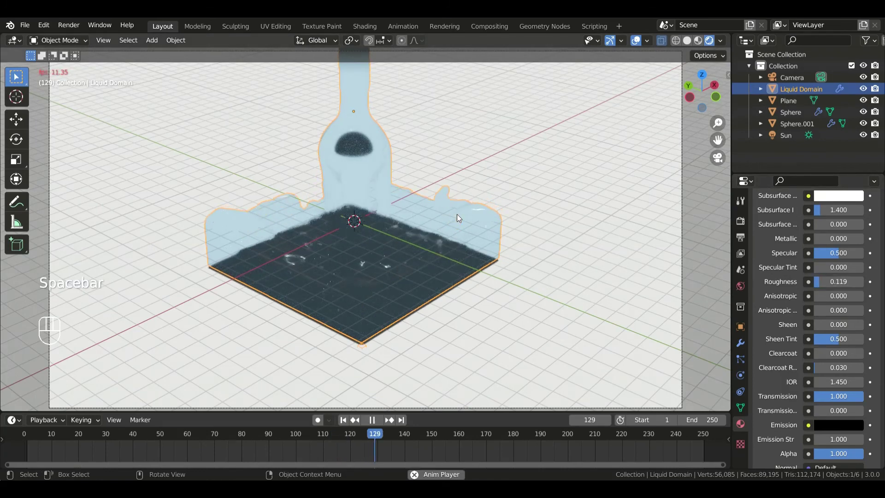
key("space")
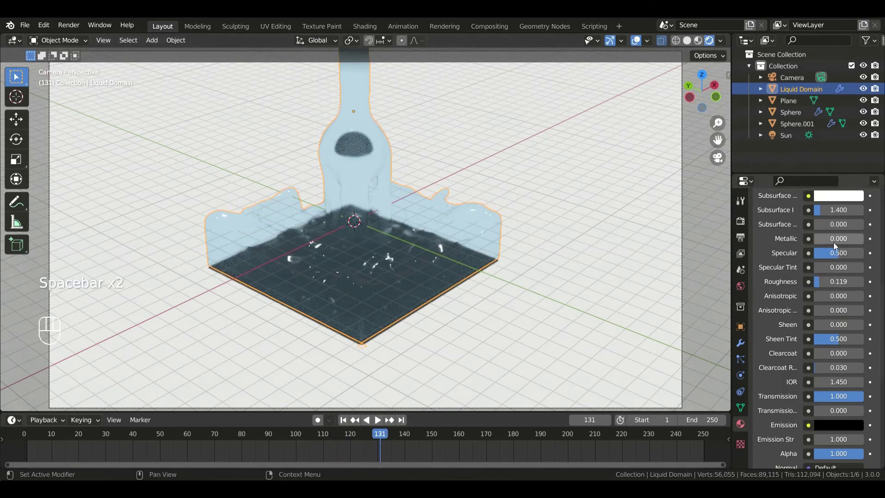
Test Metallic at 1.000 on the liquid material, return it to 0.000, and reduce Roughness to below 0.1
left_click_drag(836, 240, 869, 240)
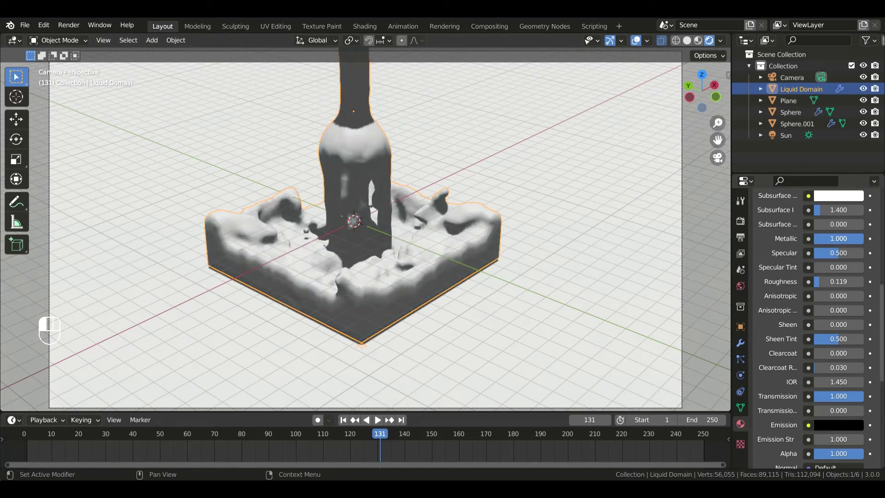
left_click_drag(869, 240, 814, 251)
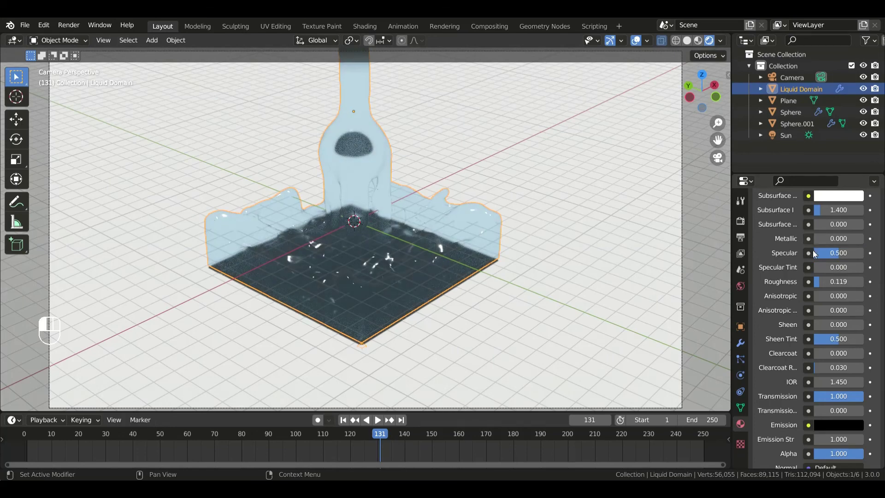
left_click_drag(832, 281, 752, 277)
Try a brighter Emission color on the liquid material
scroll(784, 316, "down", 5)
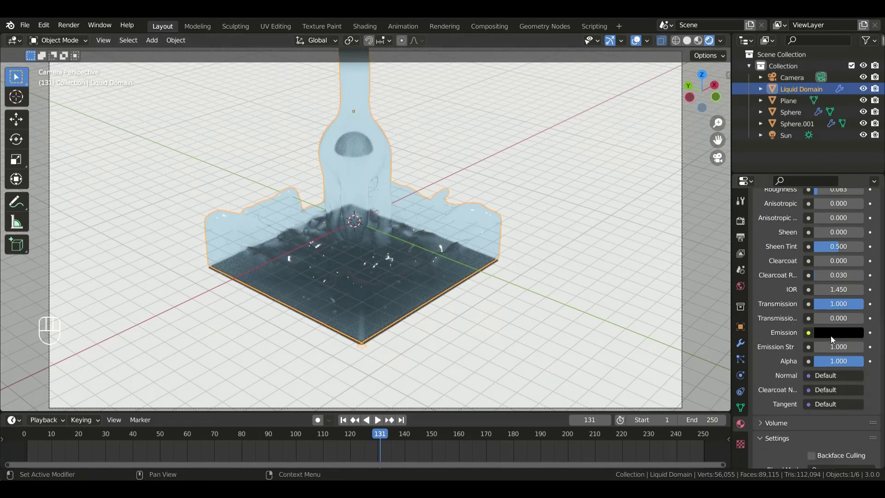
left_click(833, 332)
mouse_move(858, 244)
left_mouse_down()
mouse_move(855, 175)
mouse_move(855, 252)
left_mouse_up()
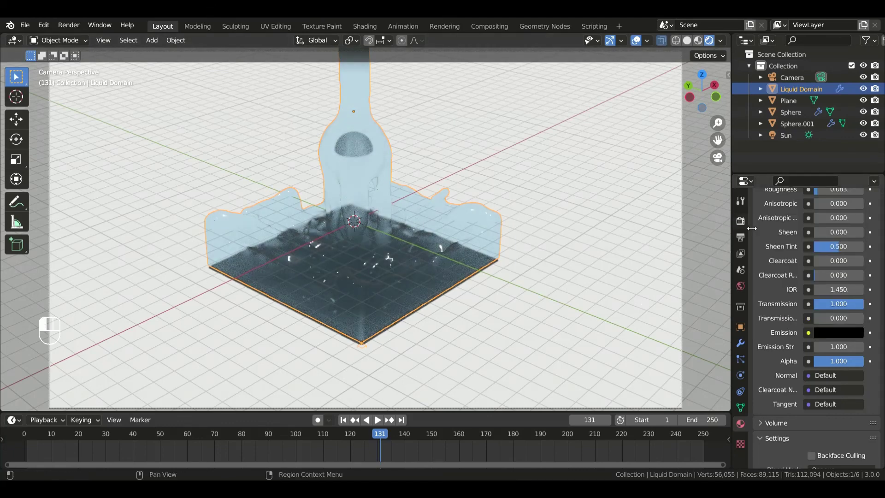
Set the render output's file format to FFmpeg Video with High Quality output, and save the project
left_click(740, 221)
left_click(740, 237)
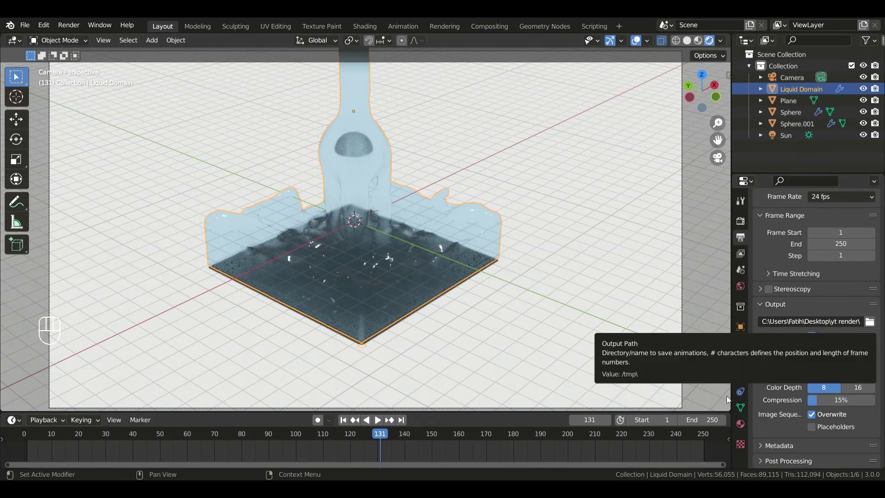
left_click(856, 363)
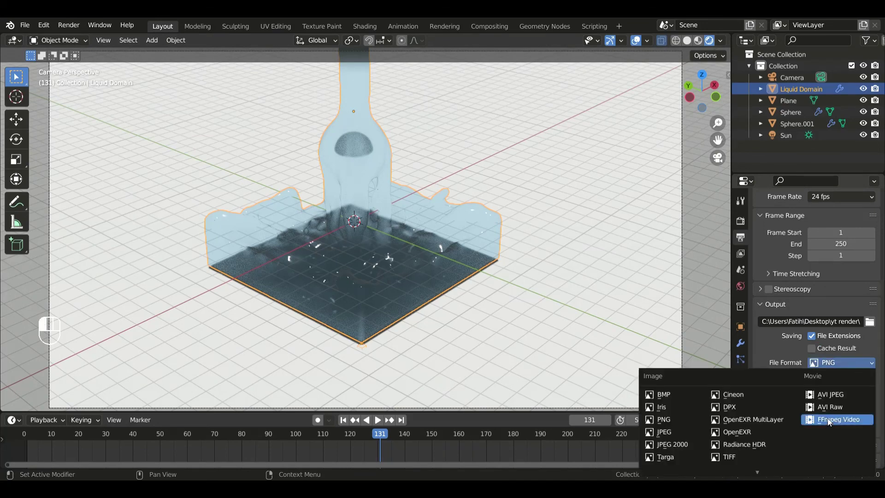
left_click(850, 417)
scroll(823, 463, "down", 5)
left_click(842, 400)
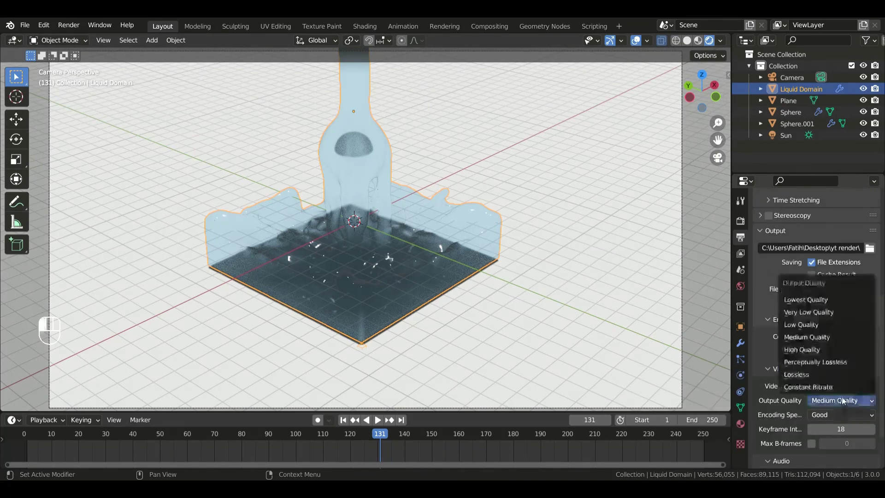
left_click(811, 351)
key("ctrl")
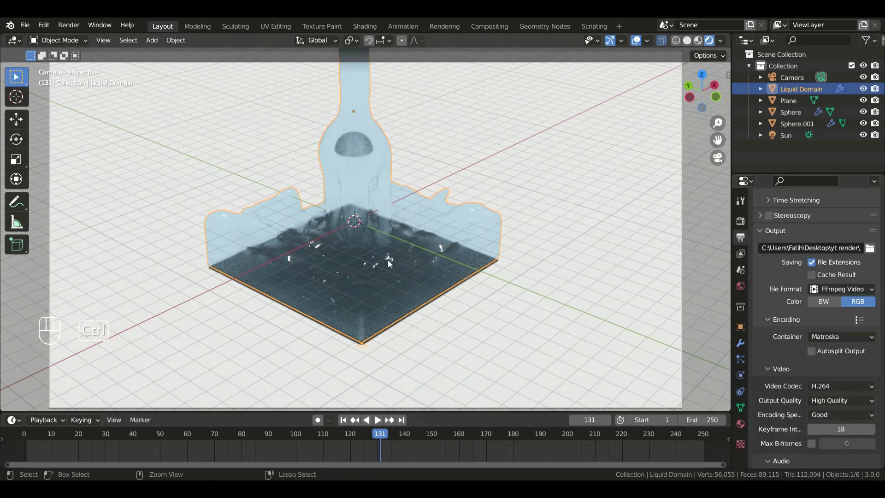
key("ctrl+s")
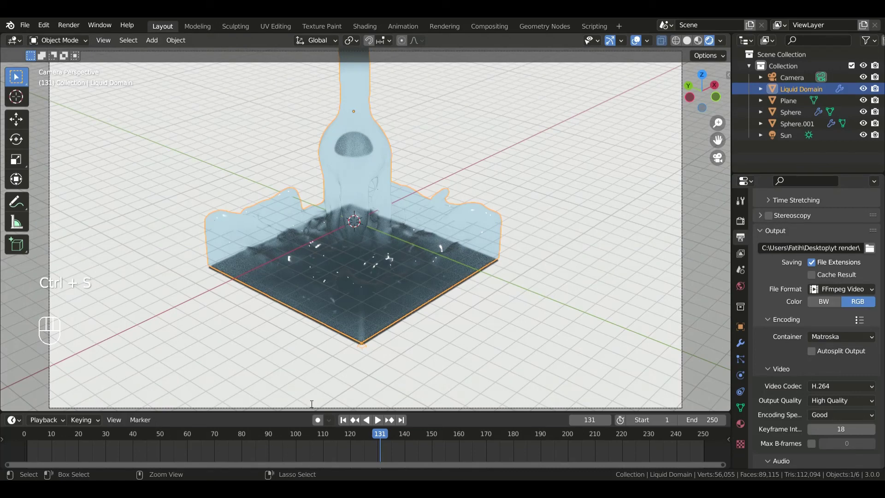